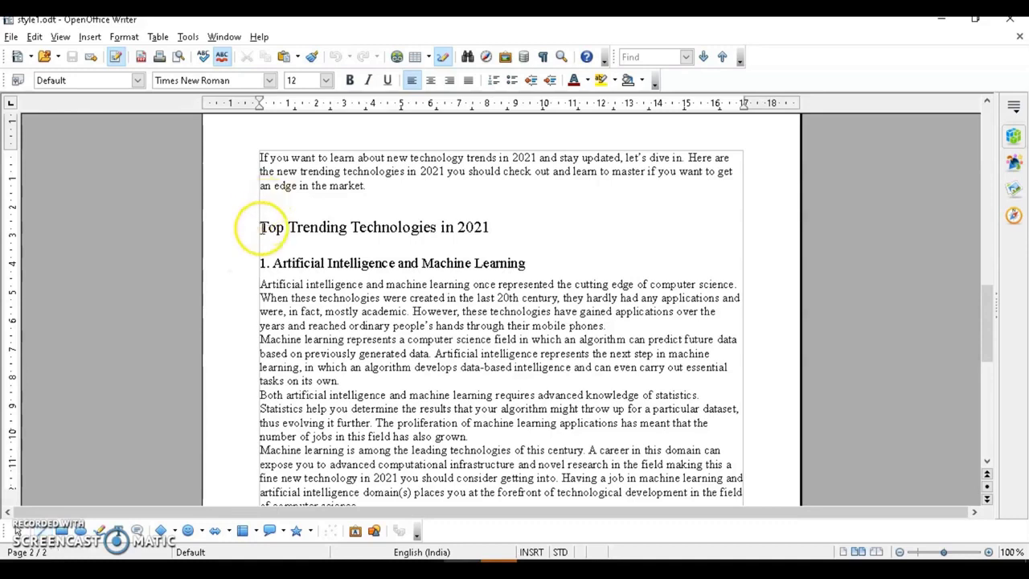
Select the whole article and apply Clear formatting so all text becomes Default style
drag(261, 228, 602, 231)
scroll(602, 231, down, 6)
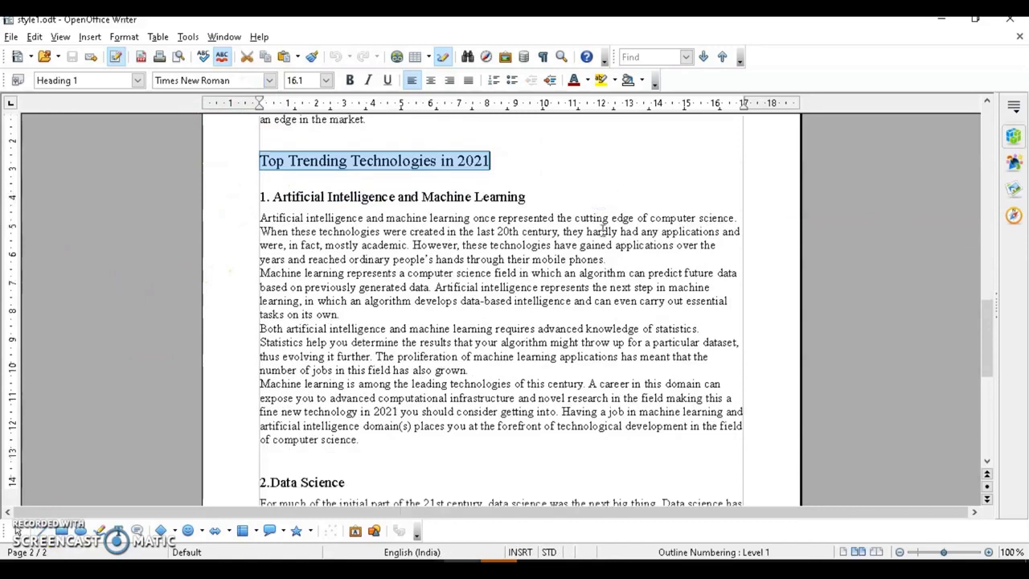
scroll(602, 228, up, 6)
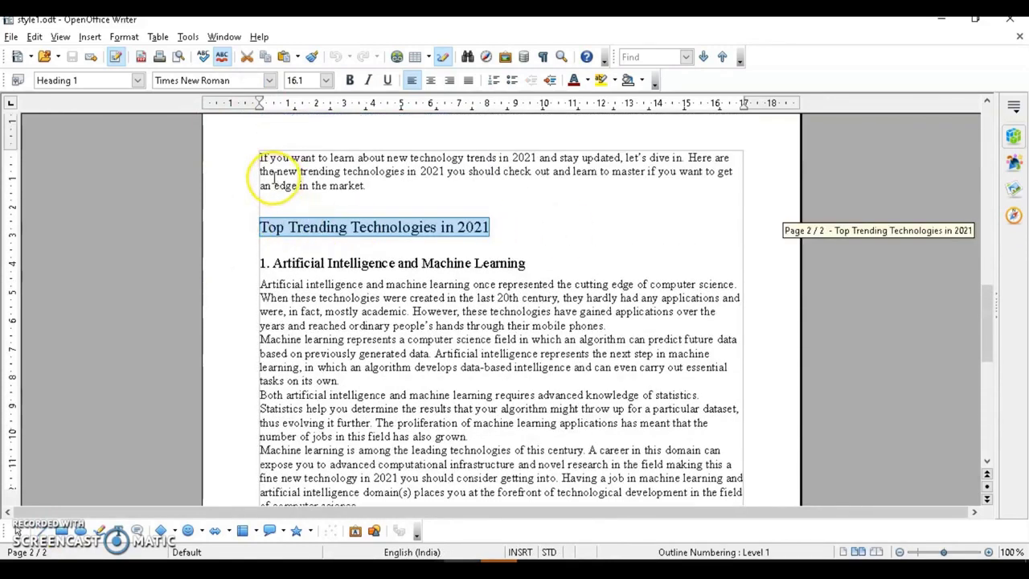
key(ctrl+a)
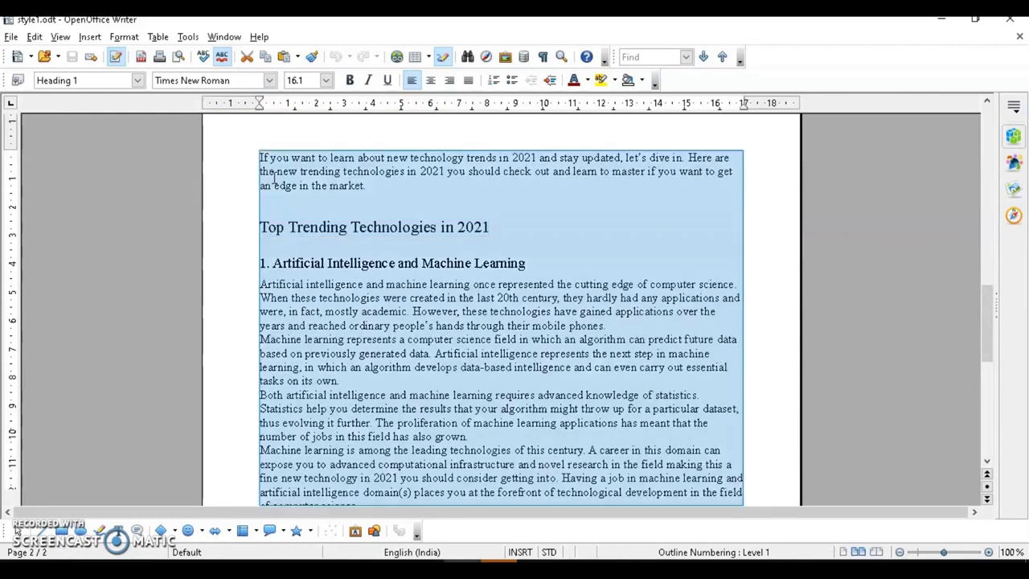
click(136, 81)
click(123, 95)
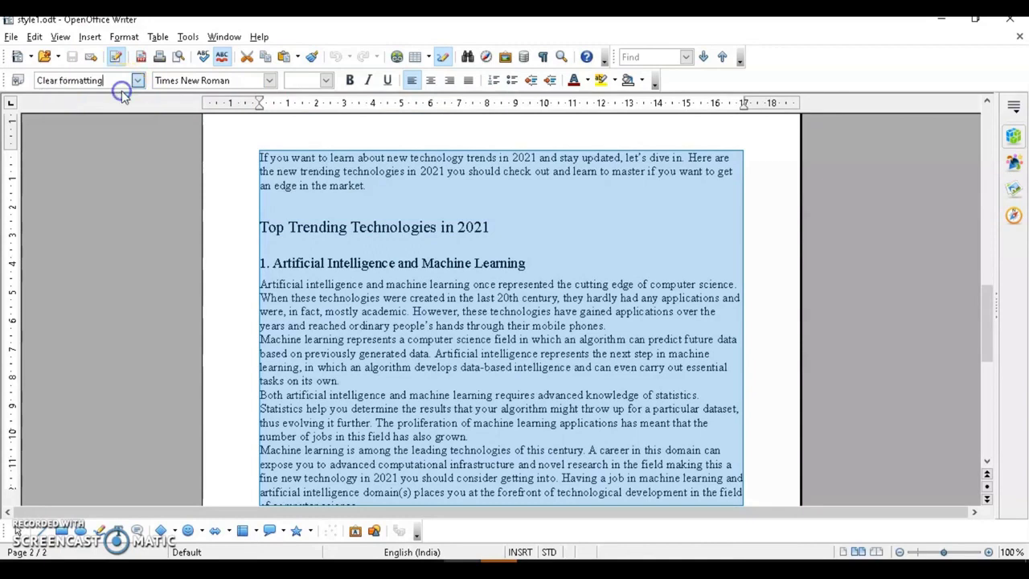
scroll(338, 283, up, 3)
scroll(338, 283, up, 3)
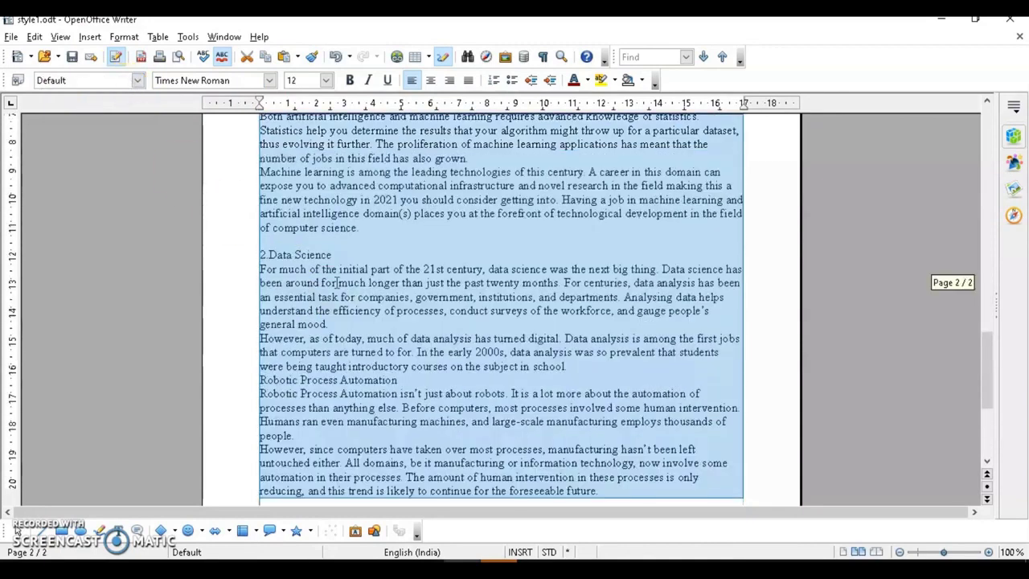
scroll(337, 282, up, 4)
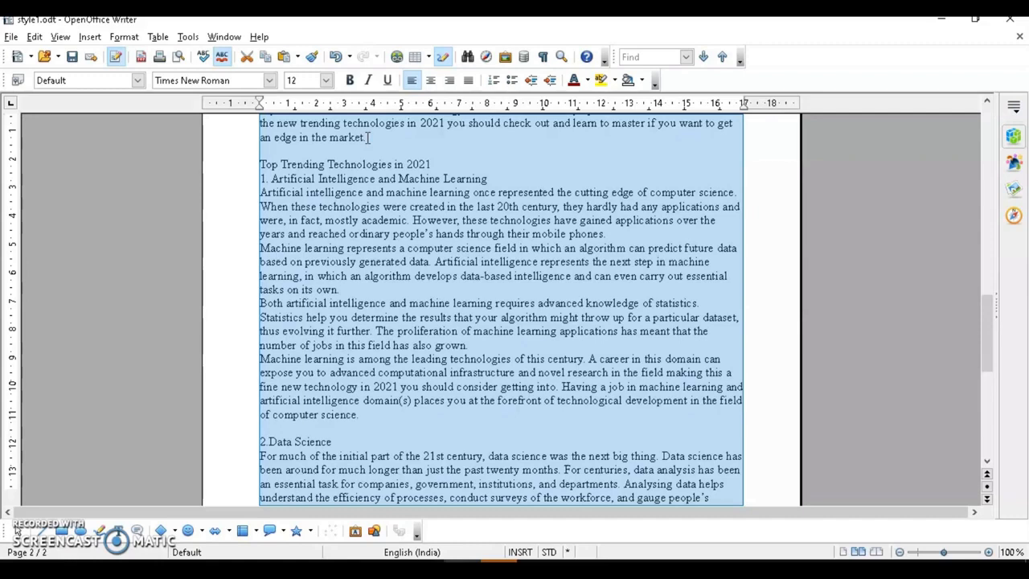
Open Styles and Formatting and make 'Top Trending Technologies in 2021' a Heading 1
click(124, 37)
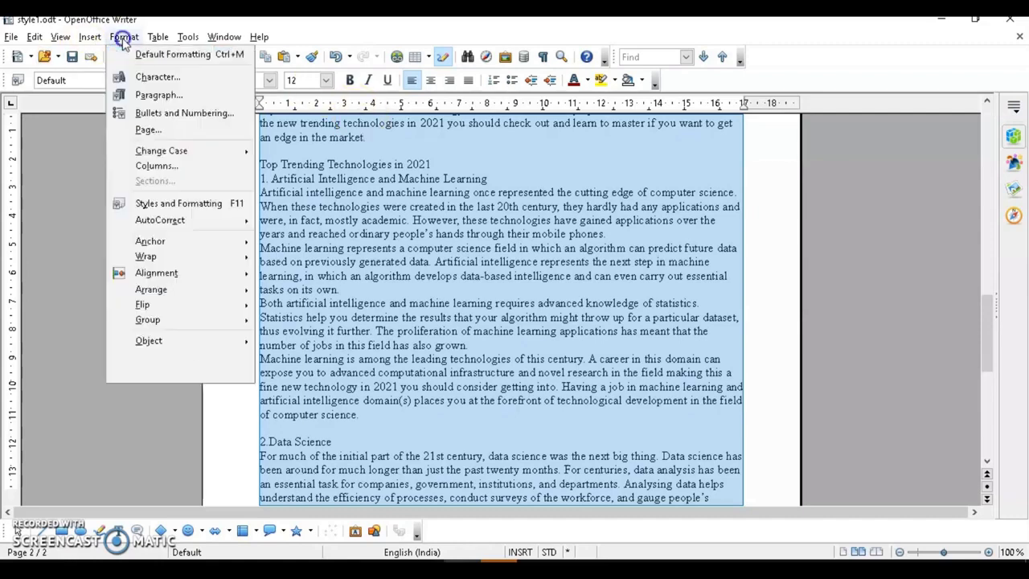
click(193, 206)
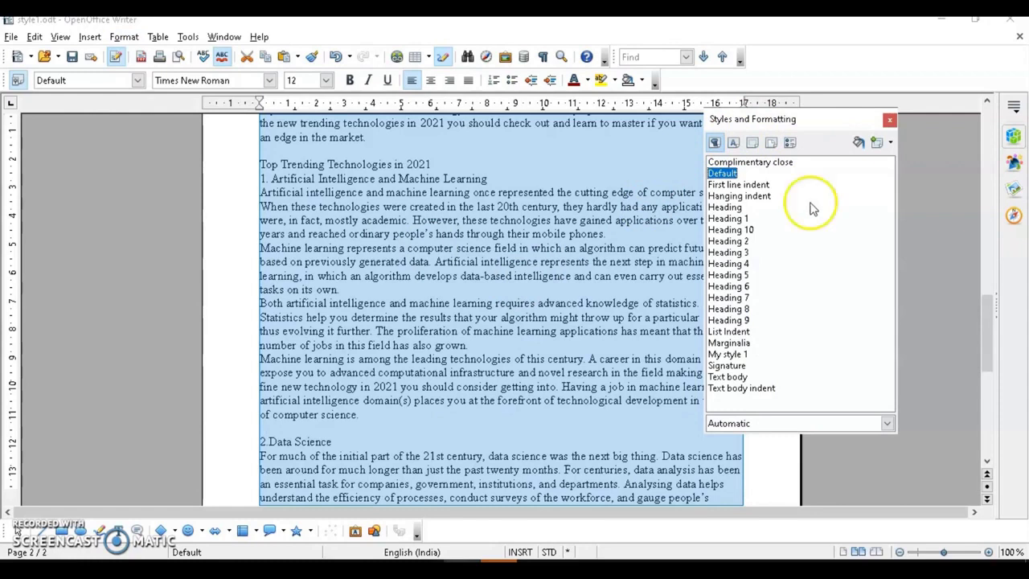
click(296, 164)
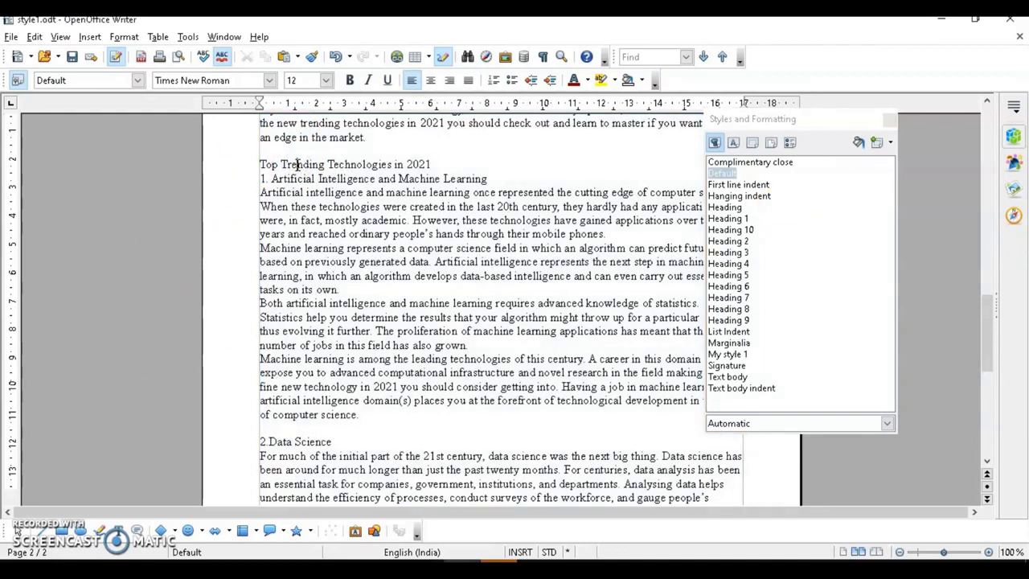
double_click(728, 219)
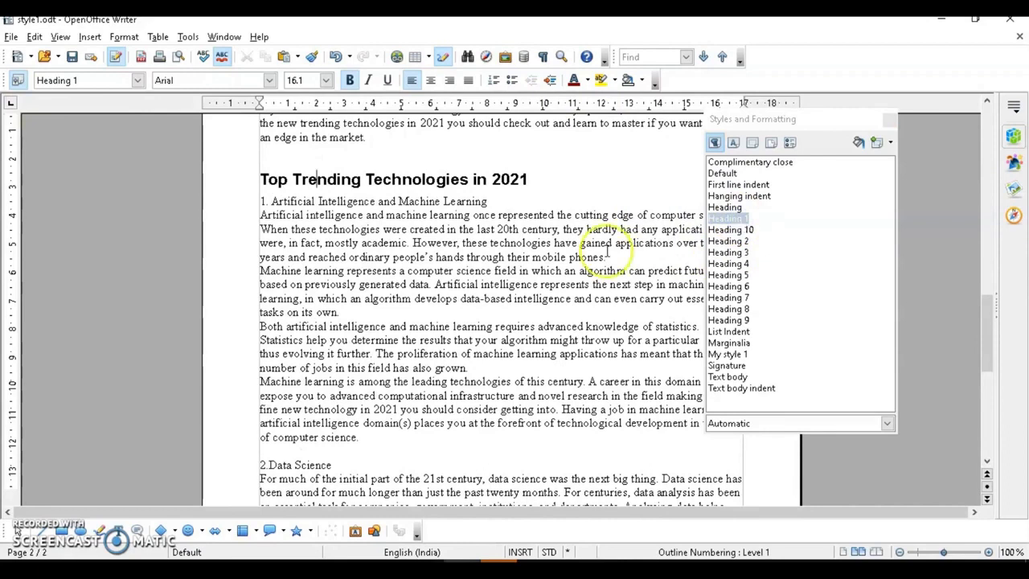
Apply Heading 2 to '1. Artificial Intelligence and Machine Learning'
click(338, 202)
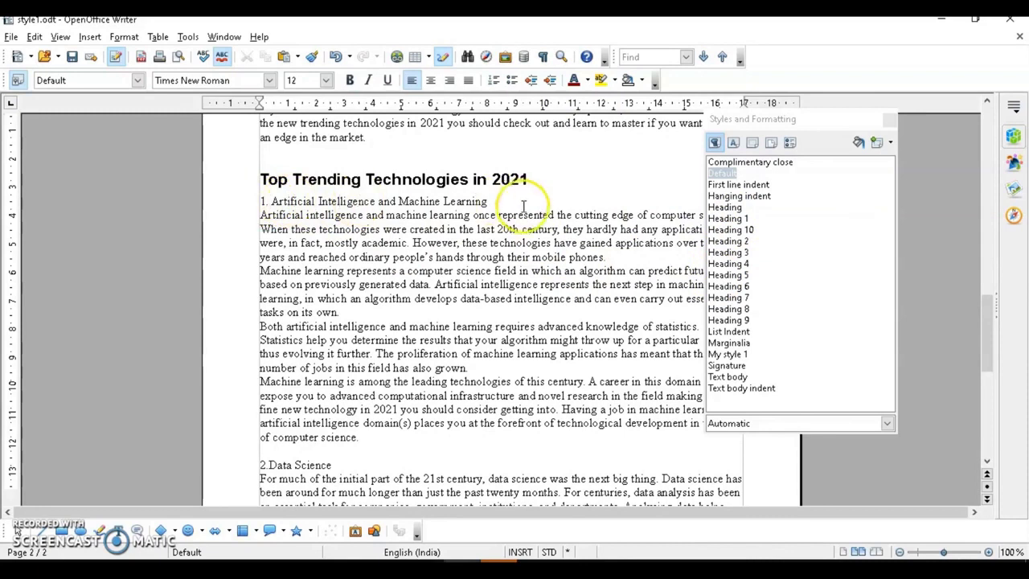
click(419, 201)
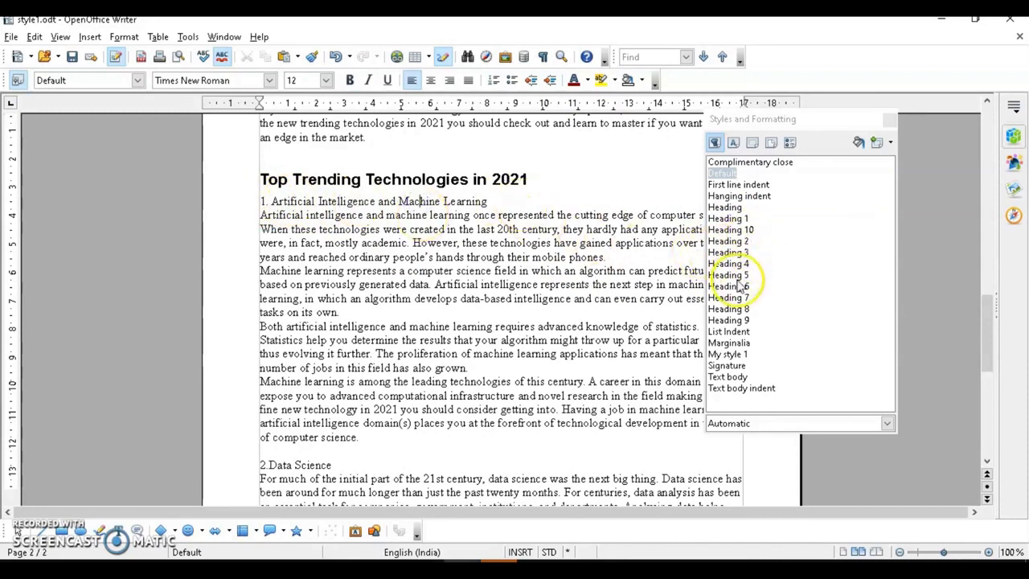
double_click(737, 242)
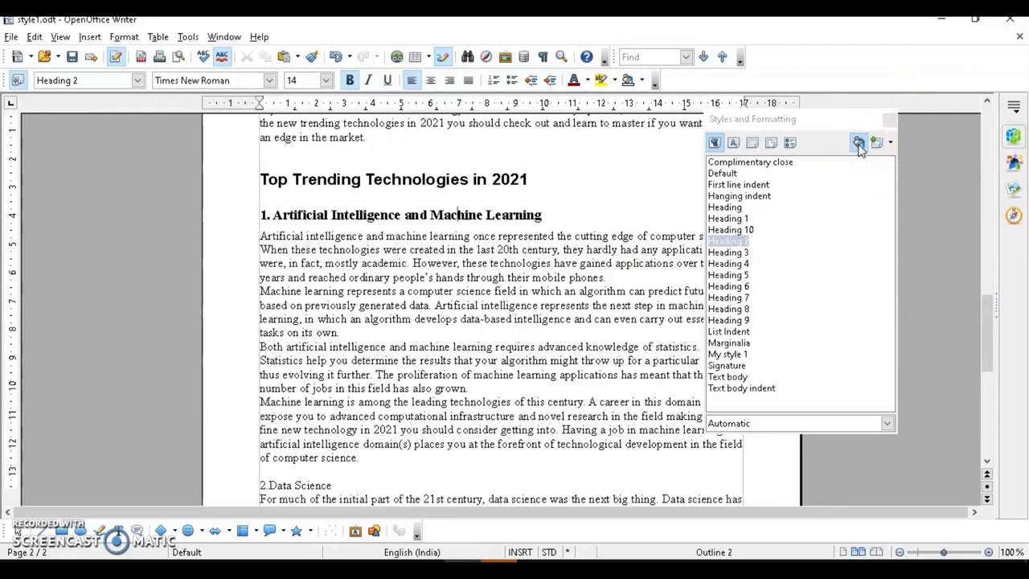
Paint Heading 2 onto the '2.Data Science' line using Fill Format Mode
click(455, 214)
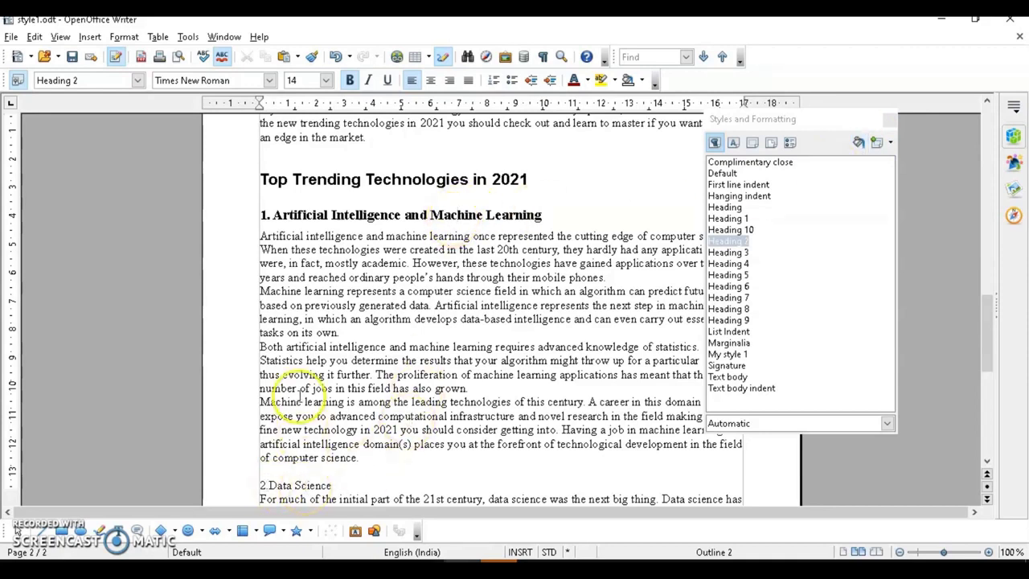
click(859, 144)
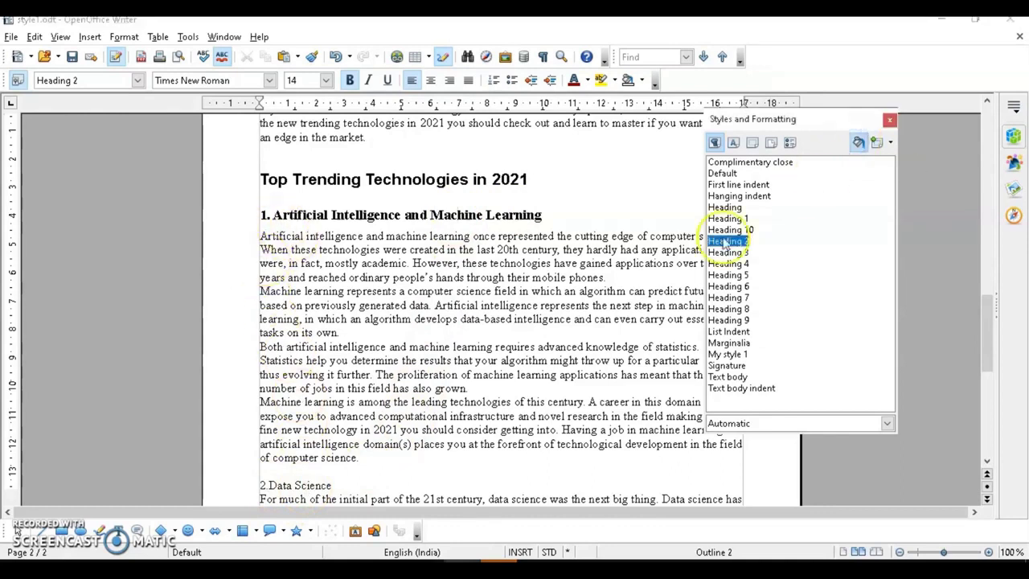
scroll(272, 442, down, 1)
scroll(272, 442, down, 1)
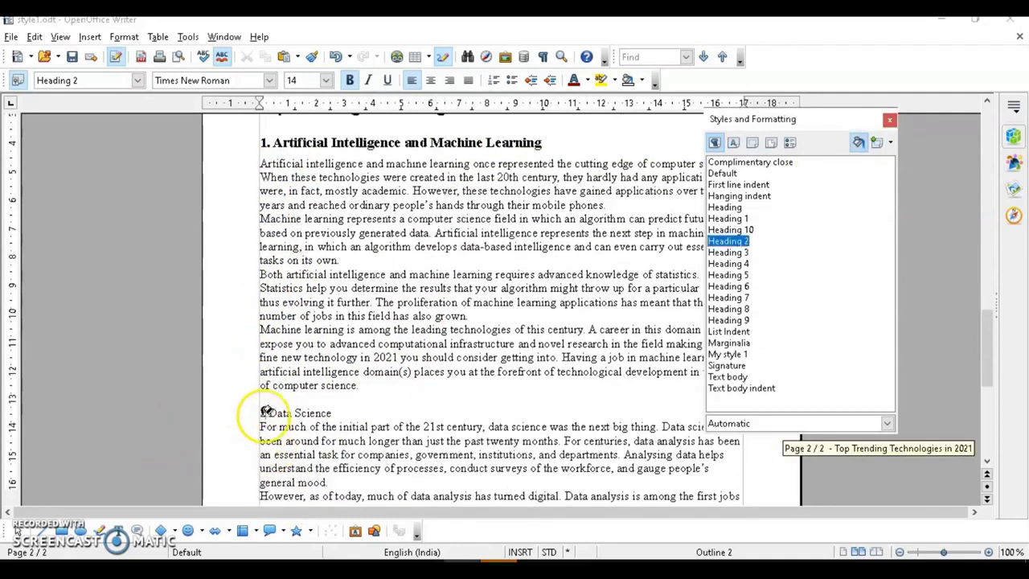
click(262, 413)
drag(262, 413, 331, 414)
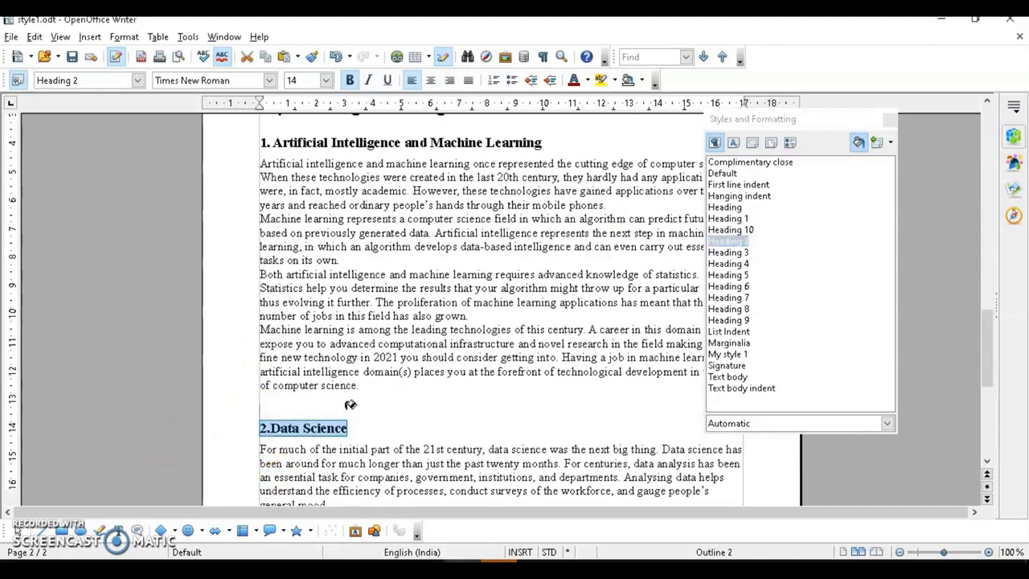
Turn off Fill Format Mode and check the restyled headings
scroll(514, 322, down, 8)
scroll(515, 322, up, 6)
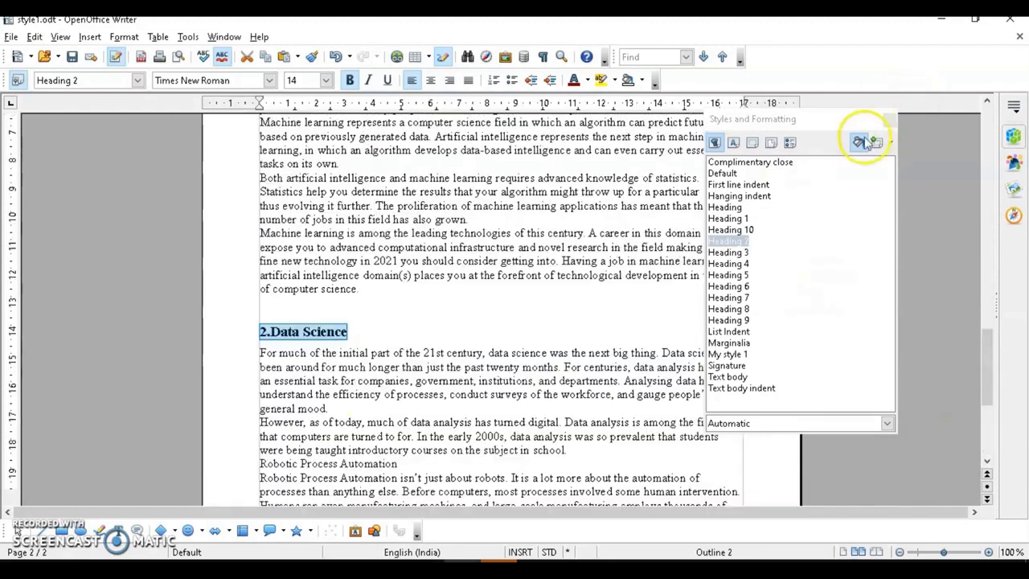
click(858, 143)
scroll(591, 338, down, 6)
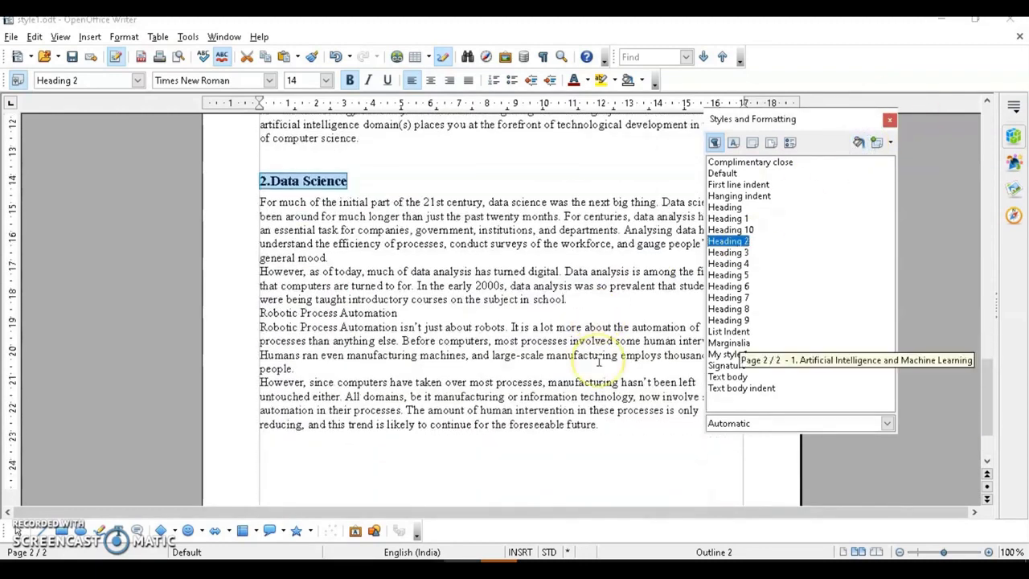
click(606, 347)
scroll(350, 405, up, 8)
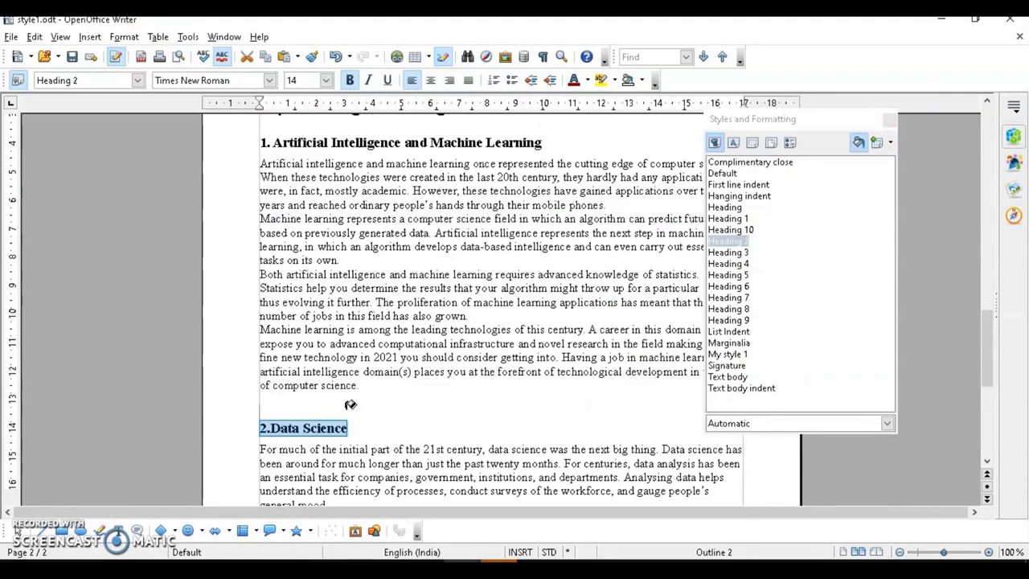
scroll(350, 404, down, 8)
Select the Apple, Mango and Cherry items and try list styles List 5 through List 1, then Numbering 5
click(425, 394)
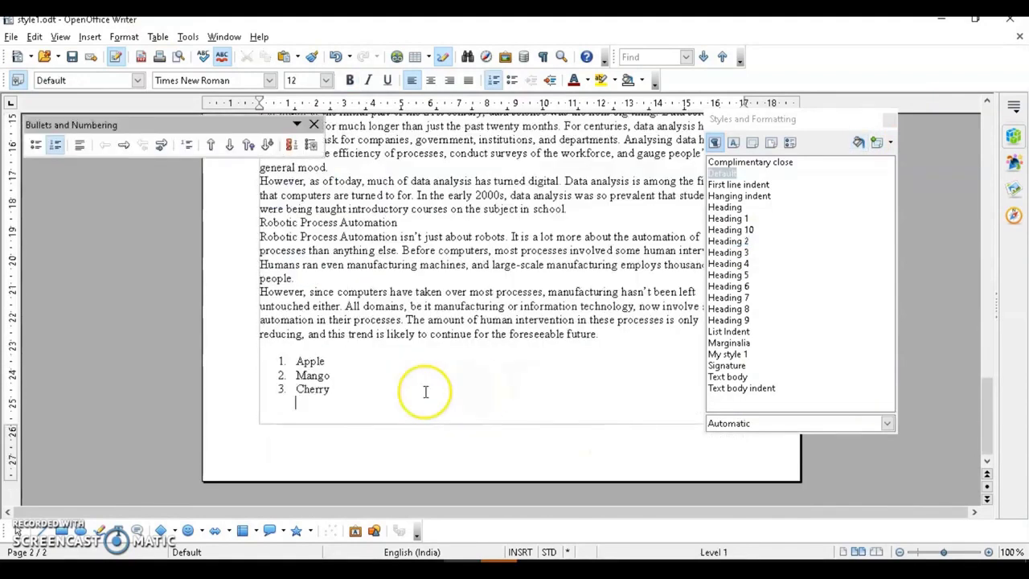
click(297, 360)
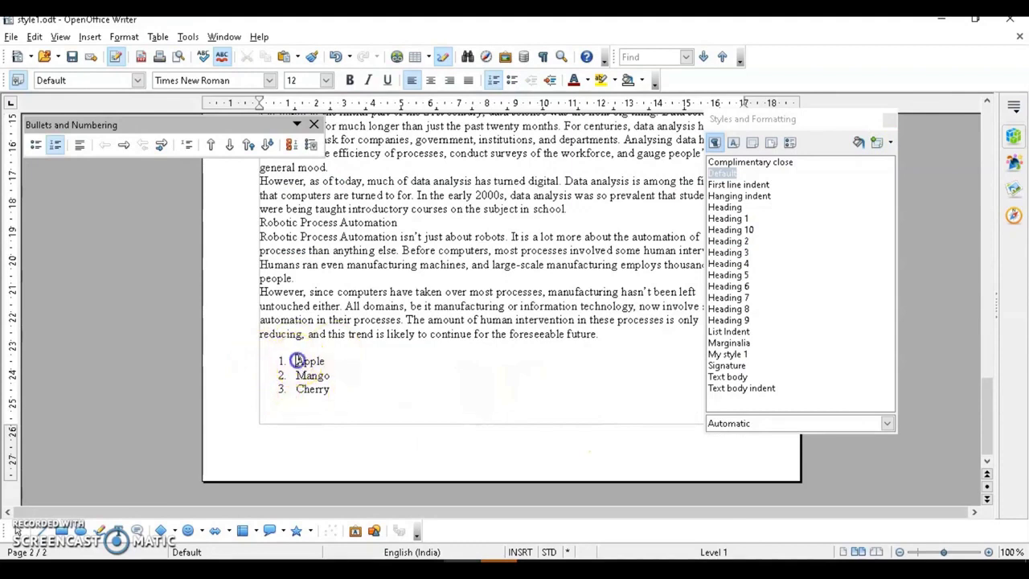
drag(296, 361, 331, 389)
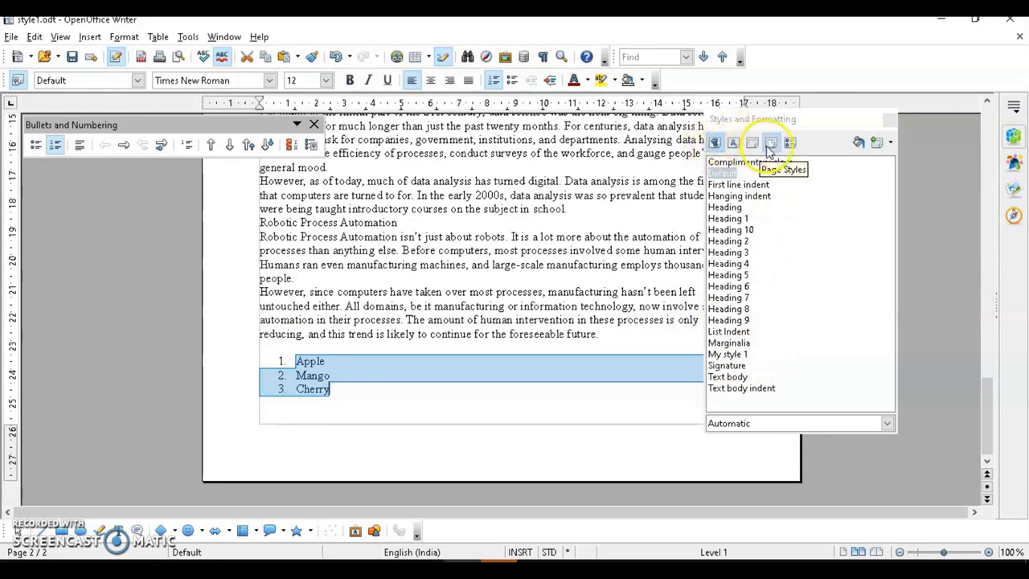
click(792, 143)
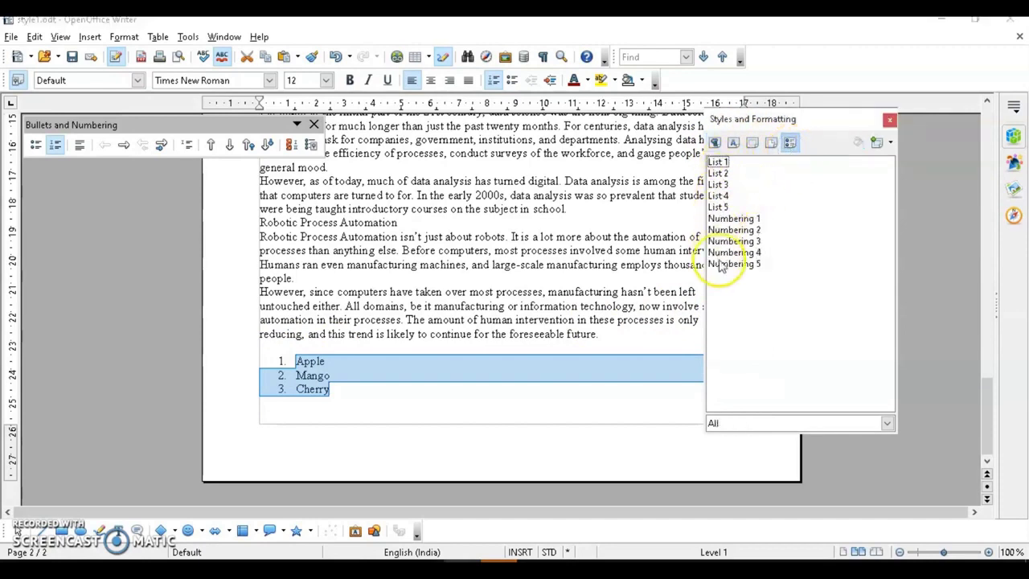
double_click(718, 207)
double_click(719, 195)
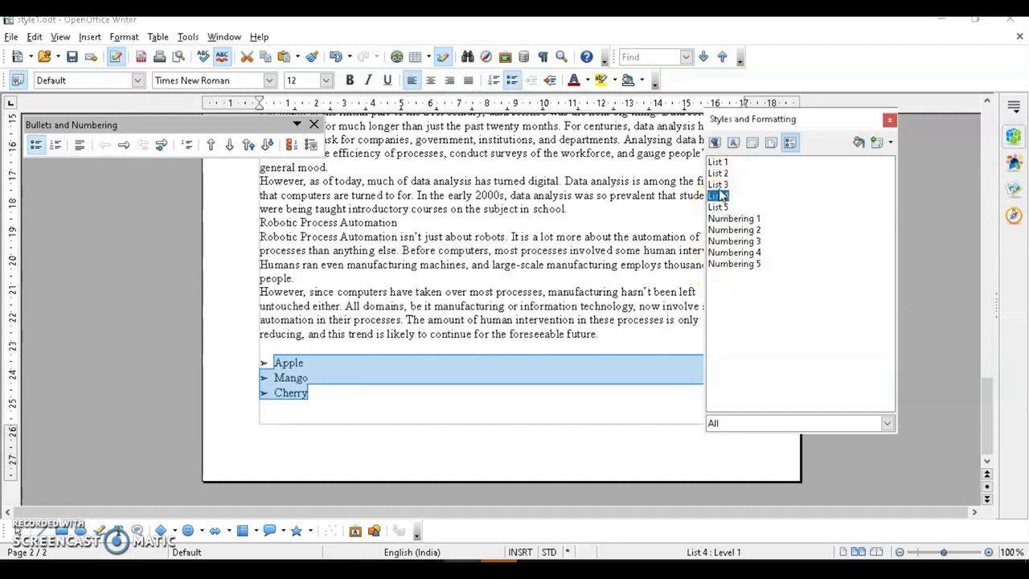
double_click(718, 184)
double_click(718, 173)
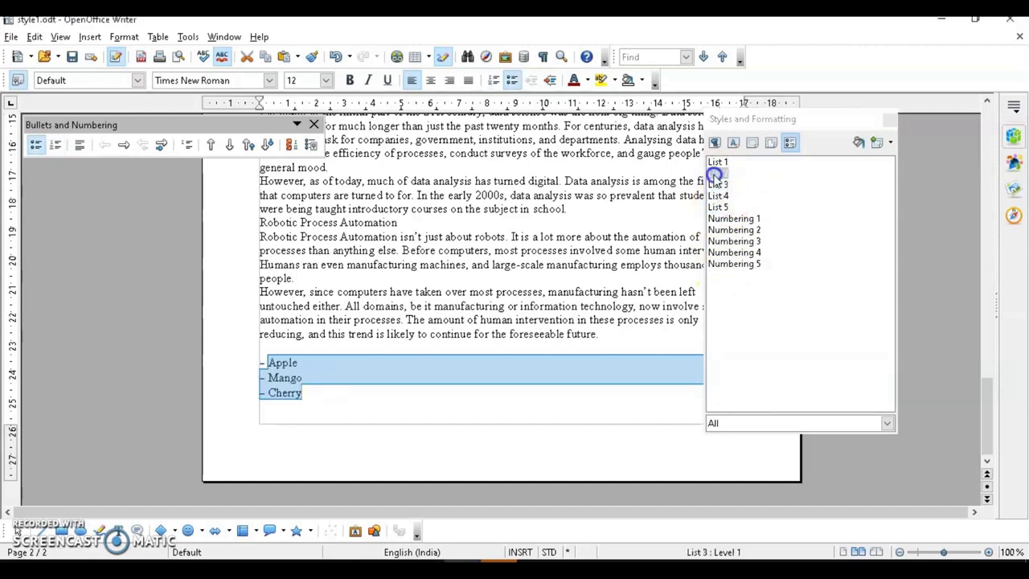
double_click(720, 163)
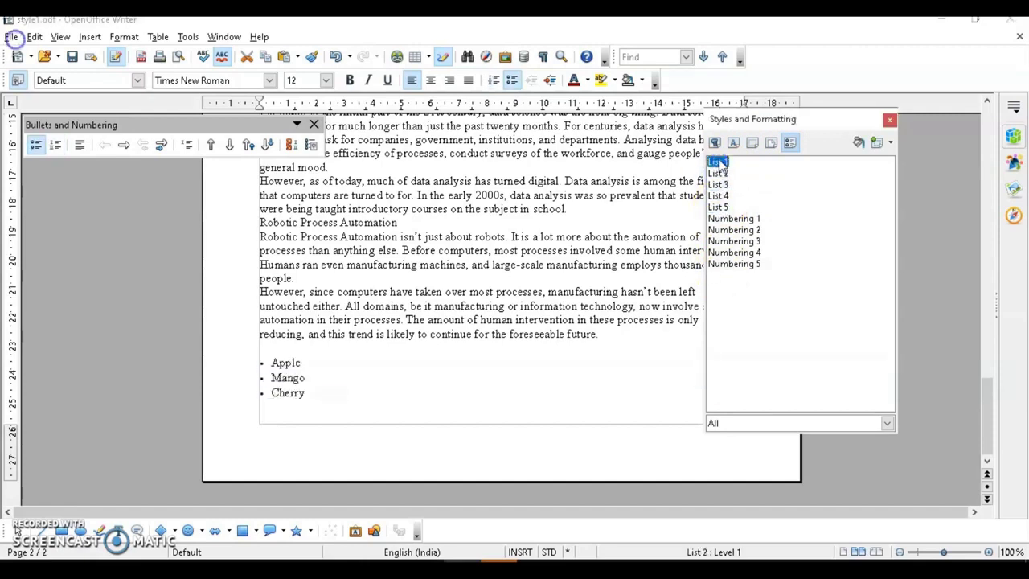
double_click(734, 264)
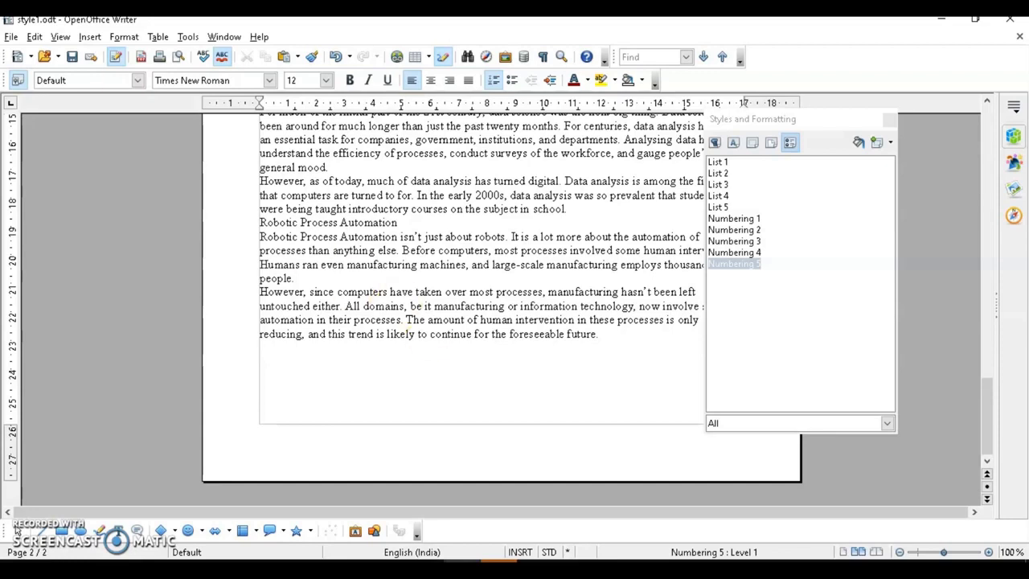
In Customise > Keyboard, remove the Landscape page style from the Alt+2 shortcut
click(187, 37)
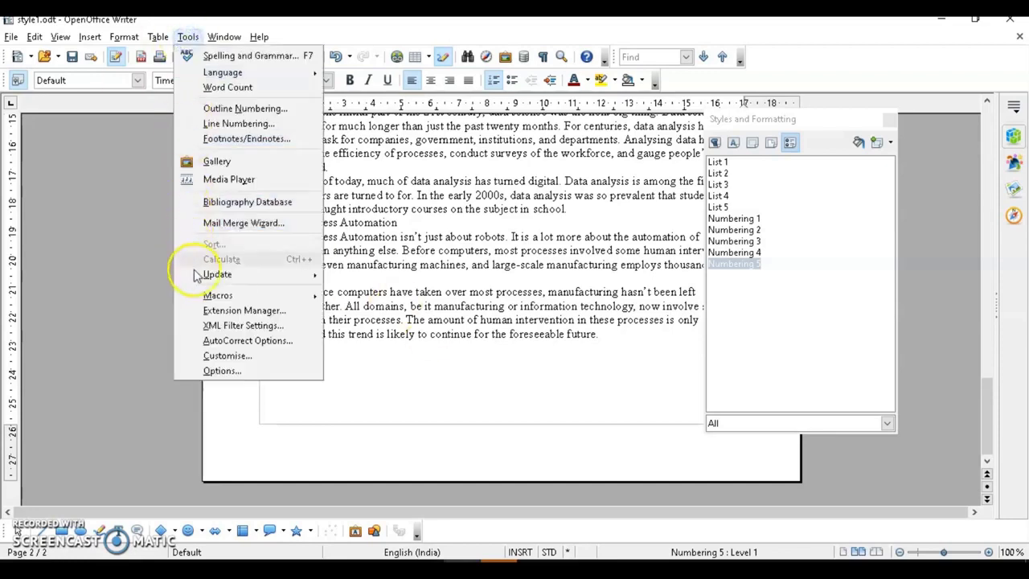
click(225, 355)
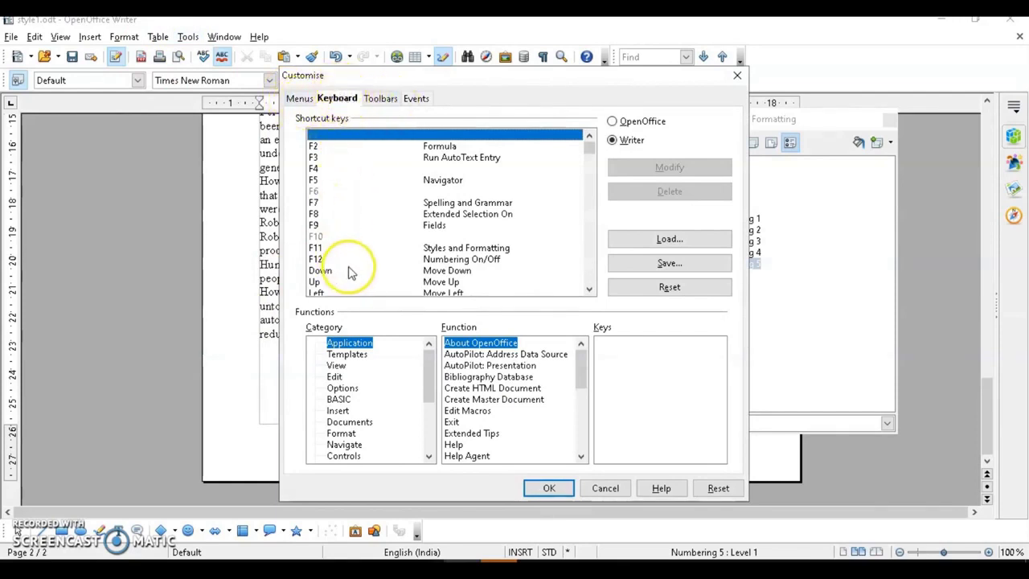
scroll(357, 231, down, 10)
scroll(360, 230, down, 13)
scroll(361, 231, down, 15)
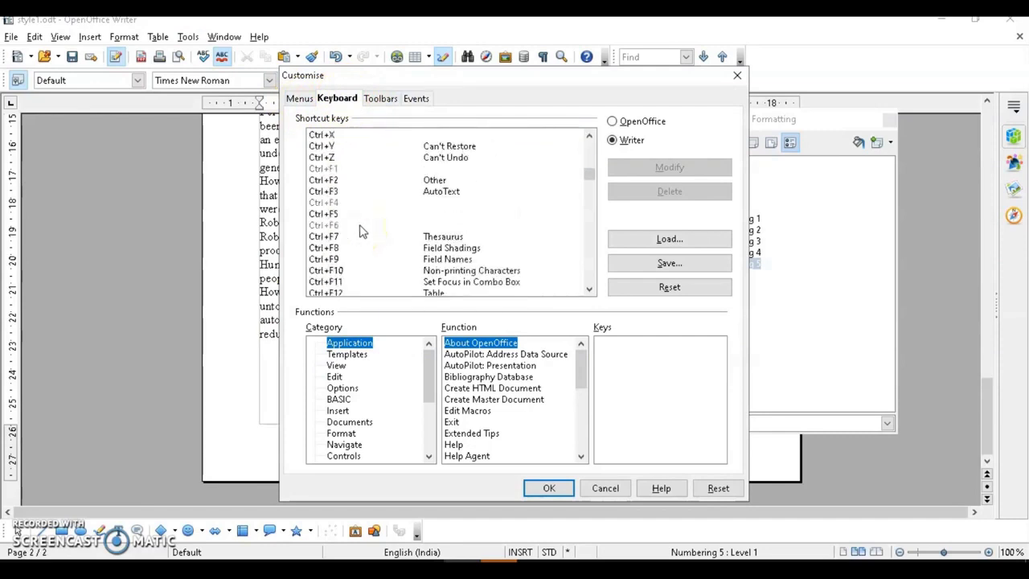
scroll(361, 231, down, 18)
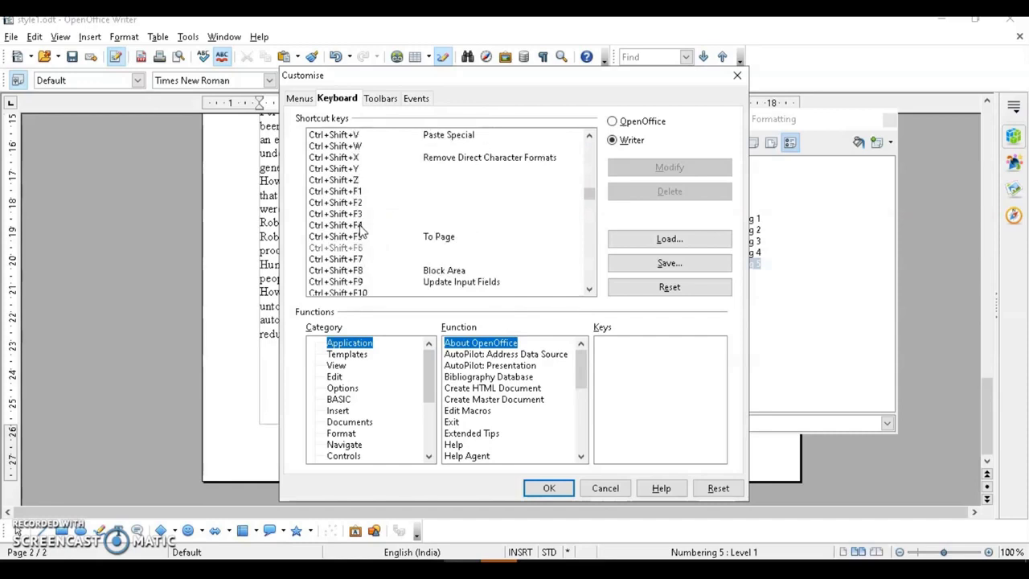
scroll(440, 196, up, 2)
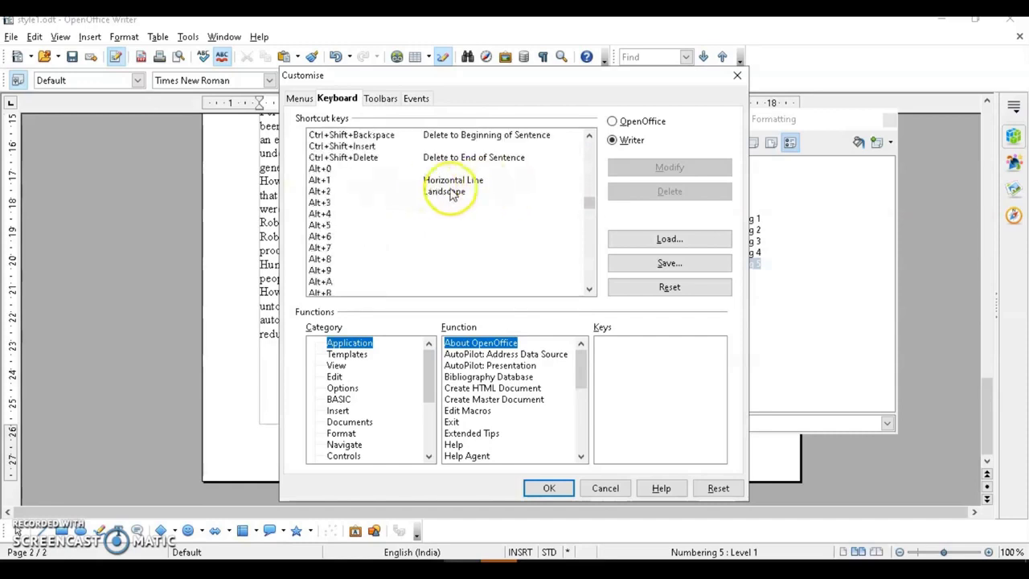
click(450, 193)
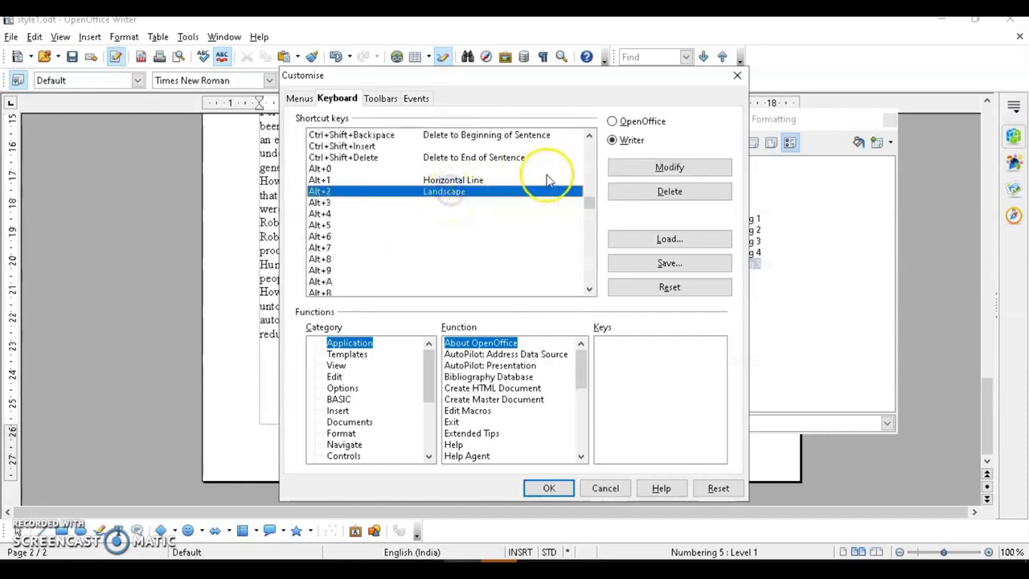
click(662, 193)
Assign the Landscape page style to Alt+1 and confirm the change
click(321, 180)
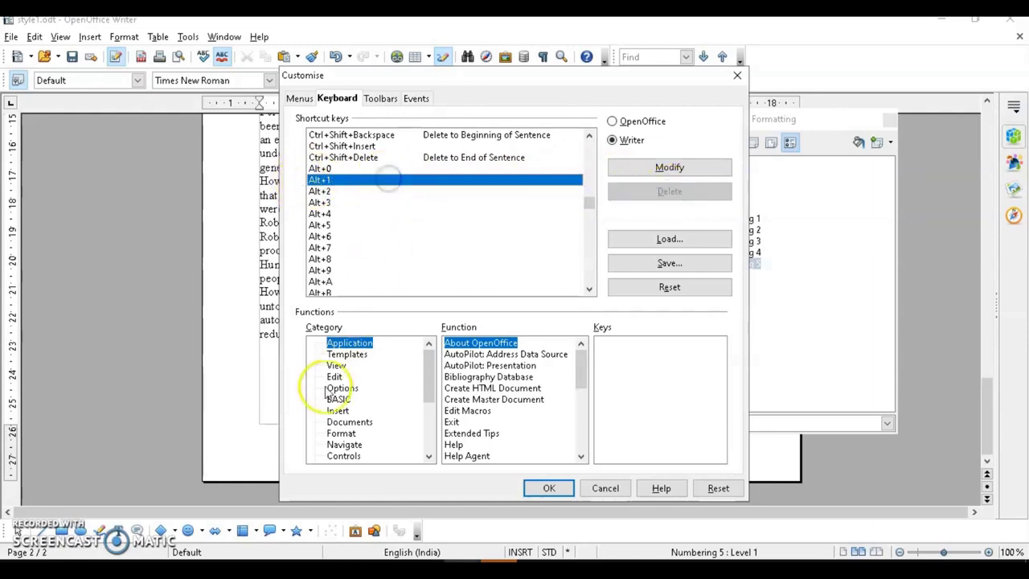
scroll(314, 386, down, 4)
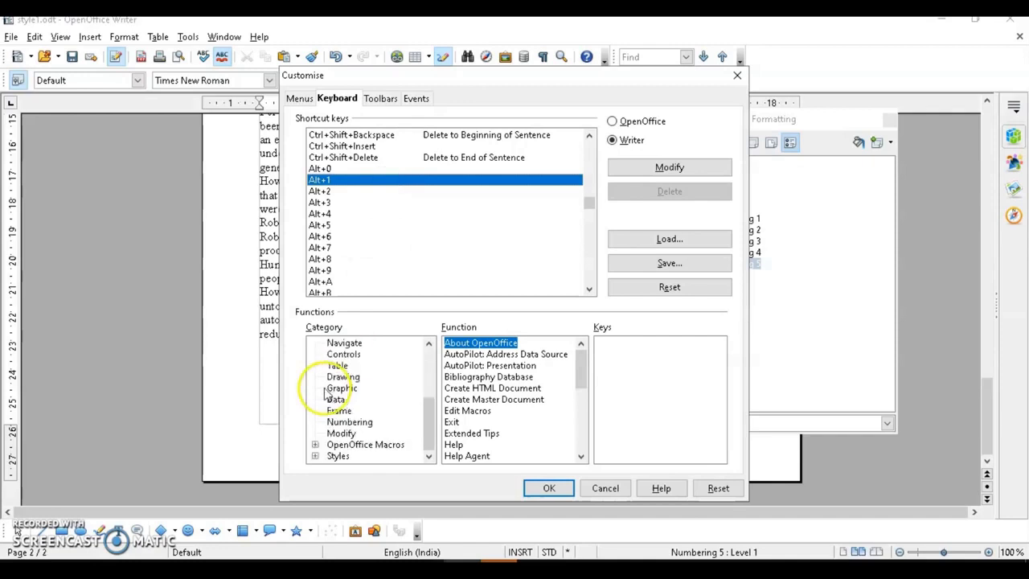
click(314, 456)
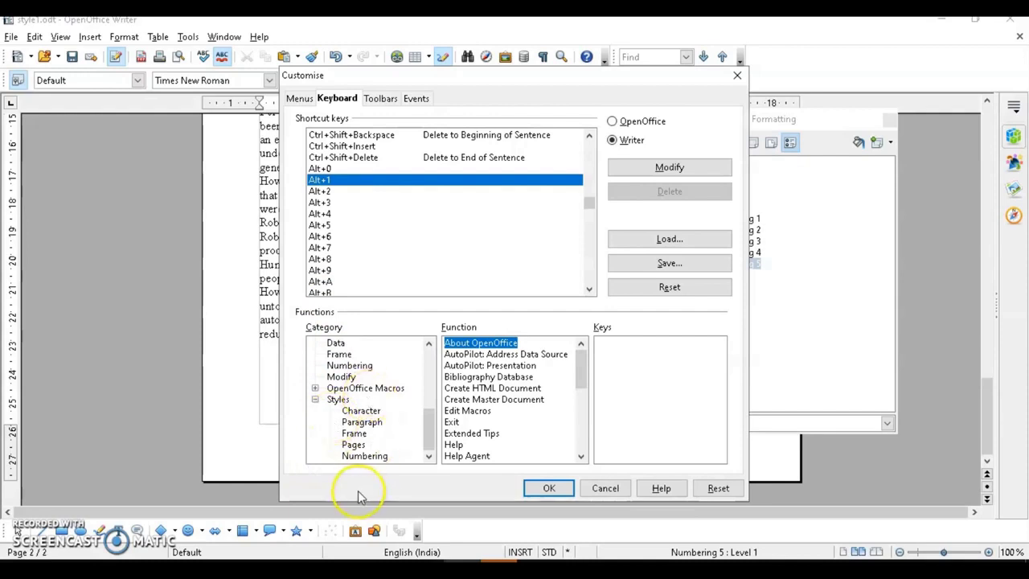
click(354, 446)
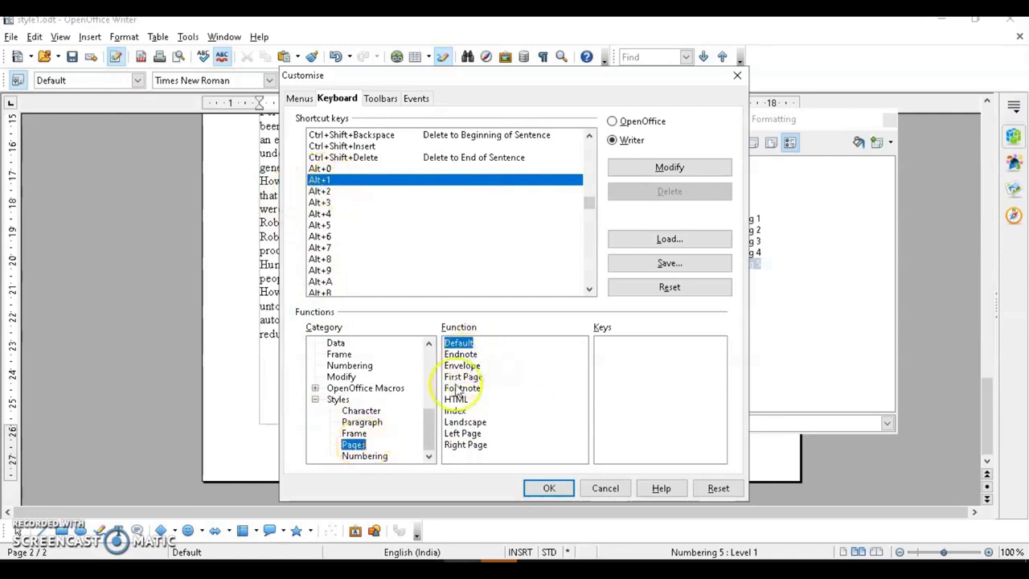
click(466, 422)
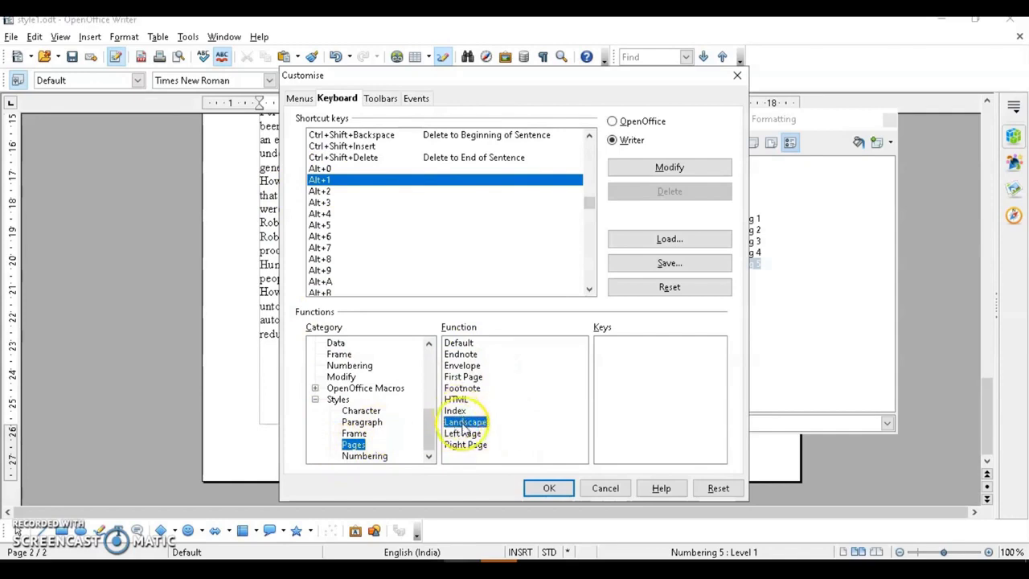
click(670, 167)
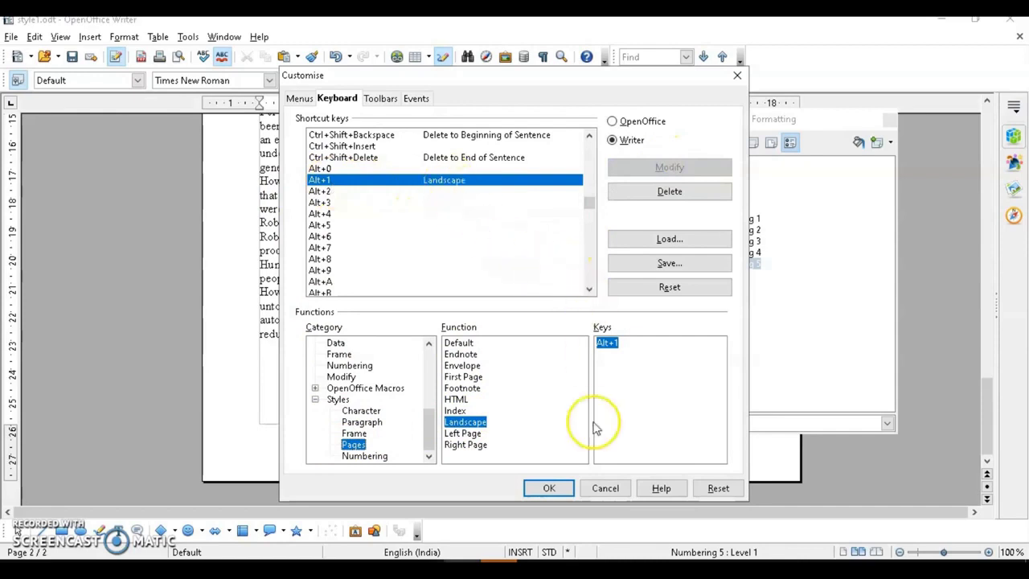
click(550, 488)
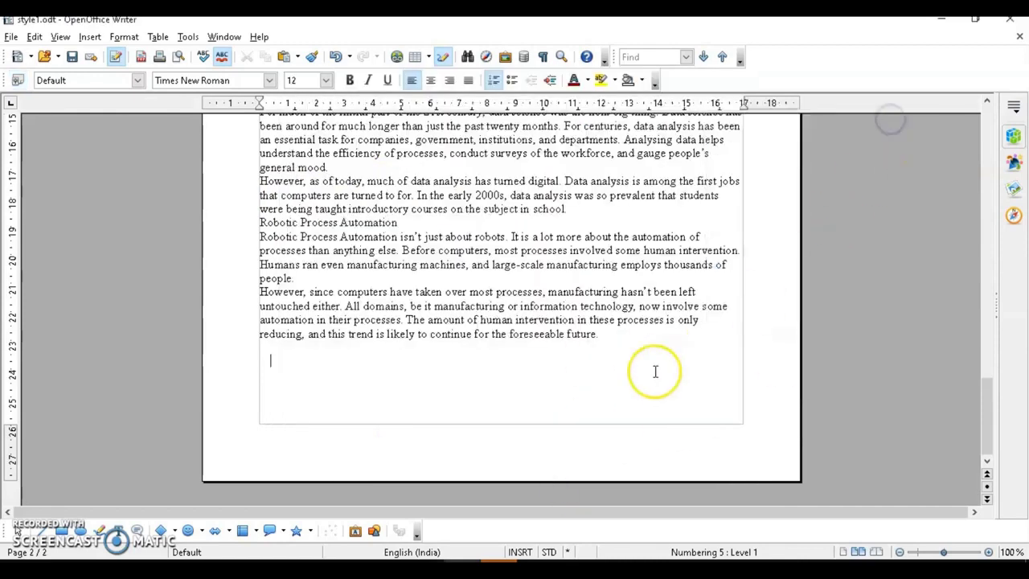
Undo the landscape change to restore two portrait pages, then open Styles and Formatting with F11
scroll(655, 373, up, 2)
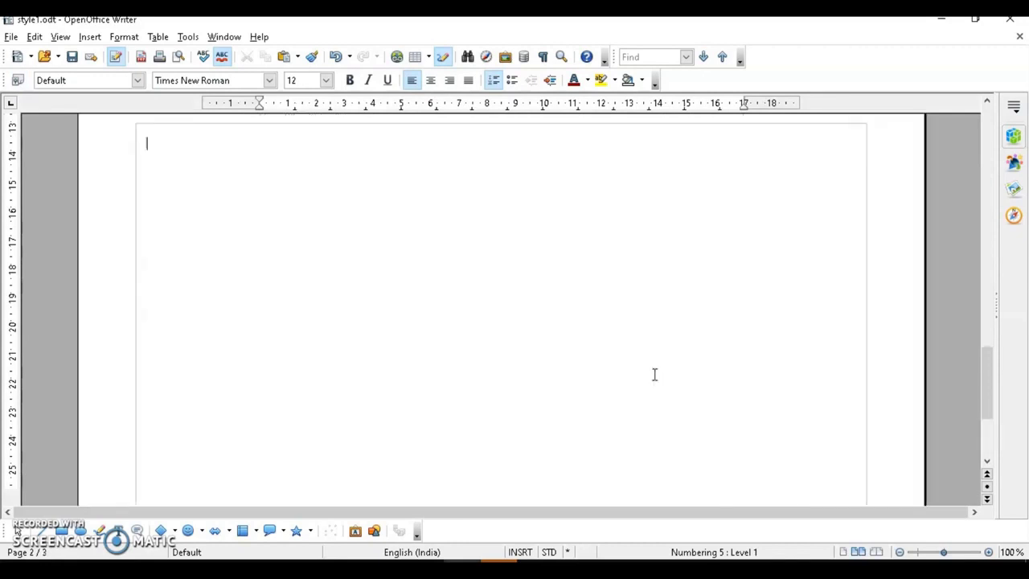
scroll(654, 374, up, 5)
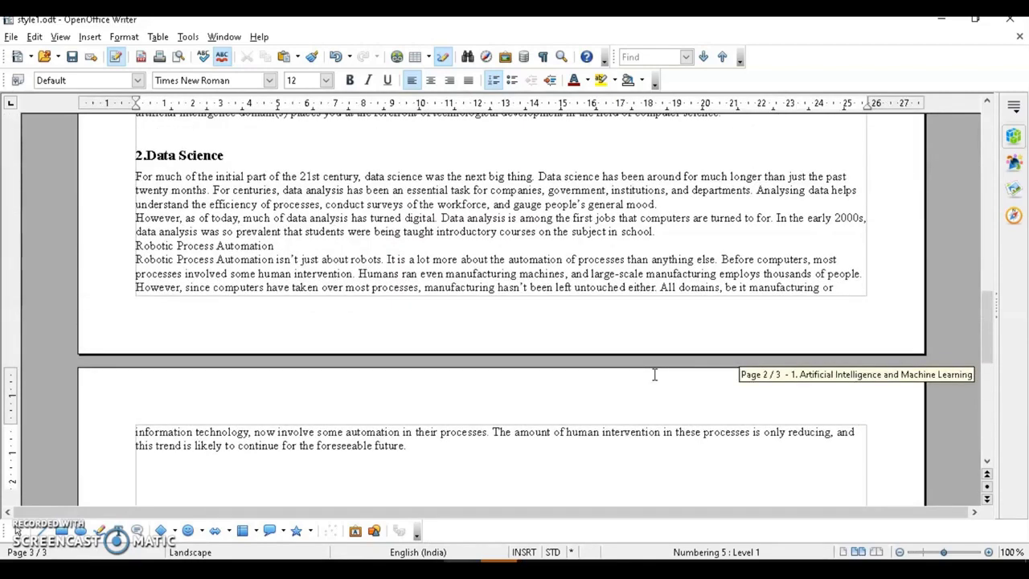
key(ctrl+z)
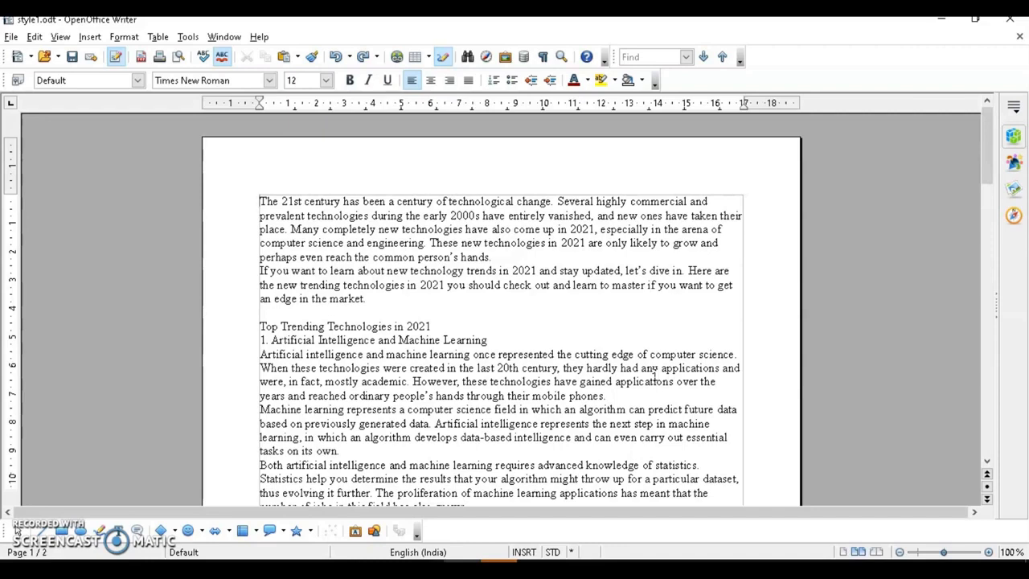
key(F11)
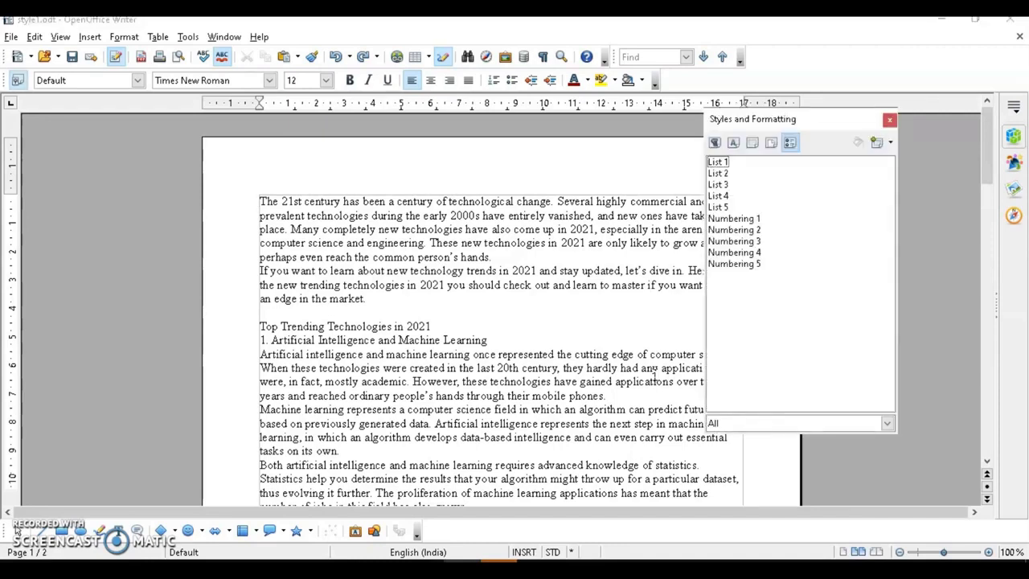
In Paragraph Styles, create a new style from Contents 4's New... command
click(714, 142)
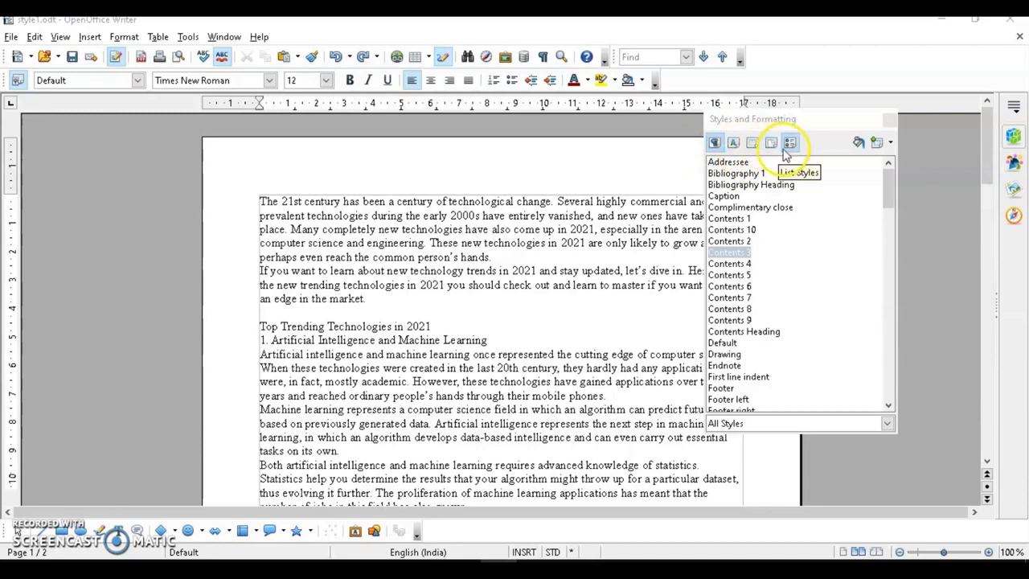
right_click(791, 268)
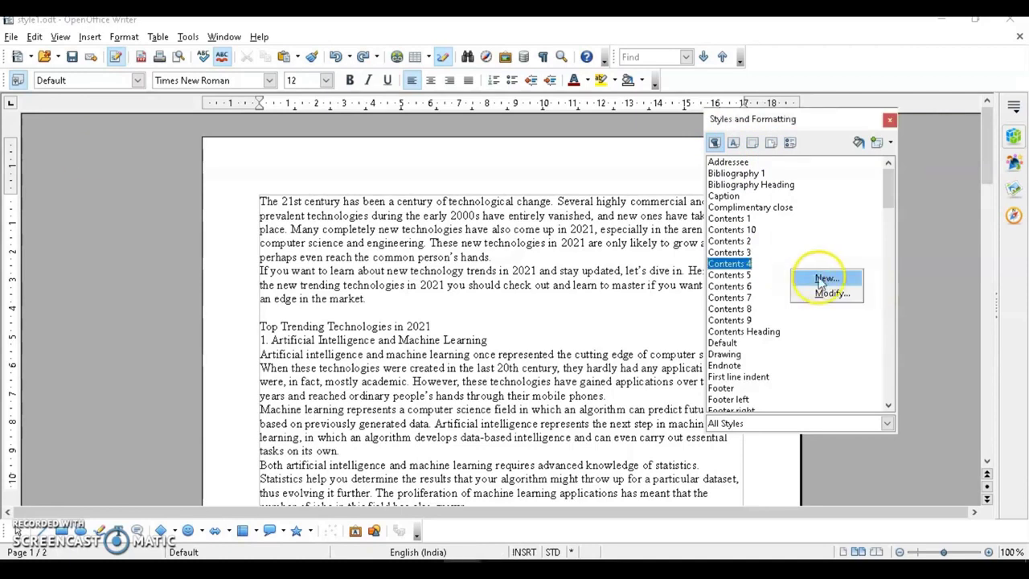
click(826, 280)
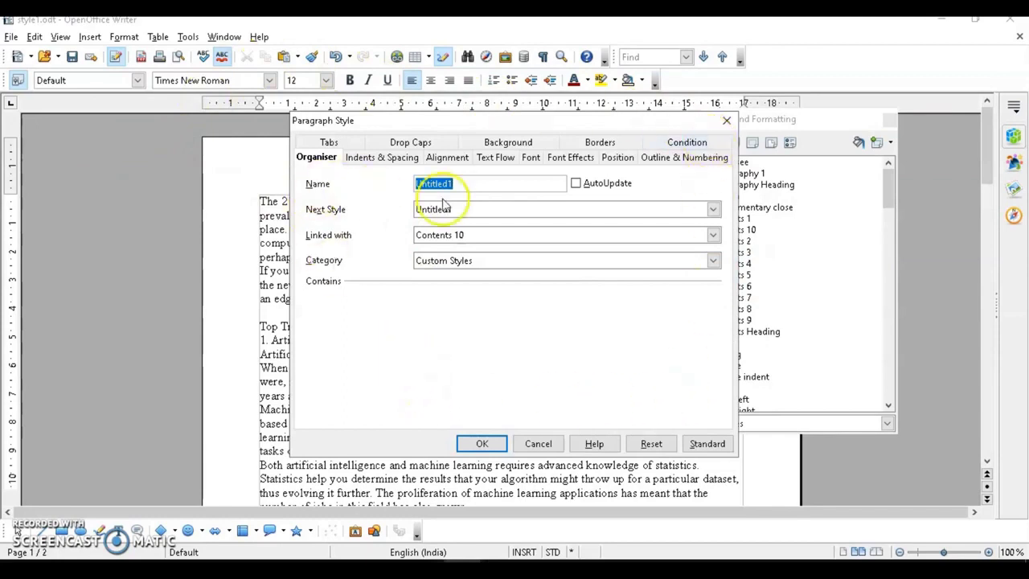
Name the style mystyle3 with 0.10 cm spacing above and below and 1.5-line spacing
text(mystyle3)
click(392, 159)
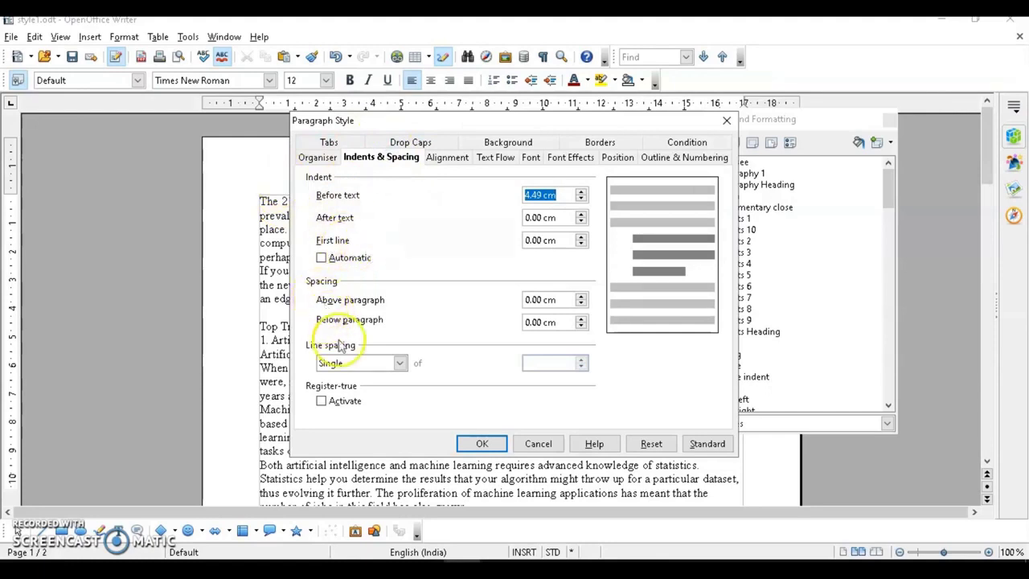
click(581, 296)
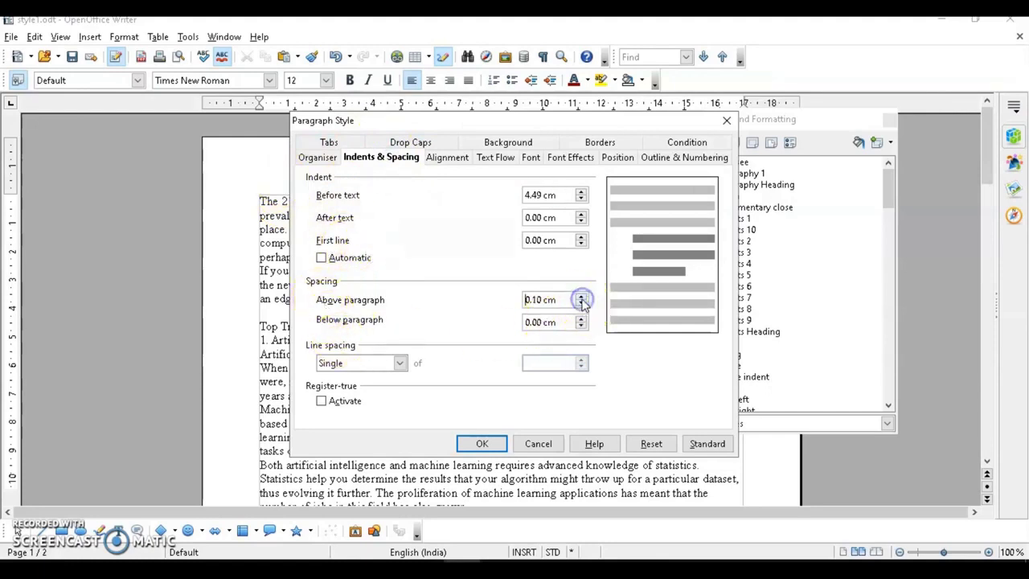
click(581, 319)
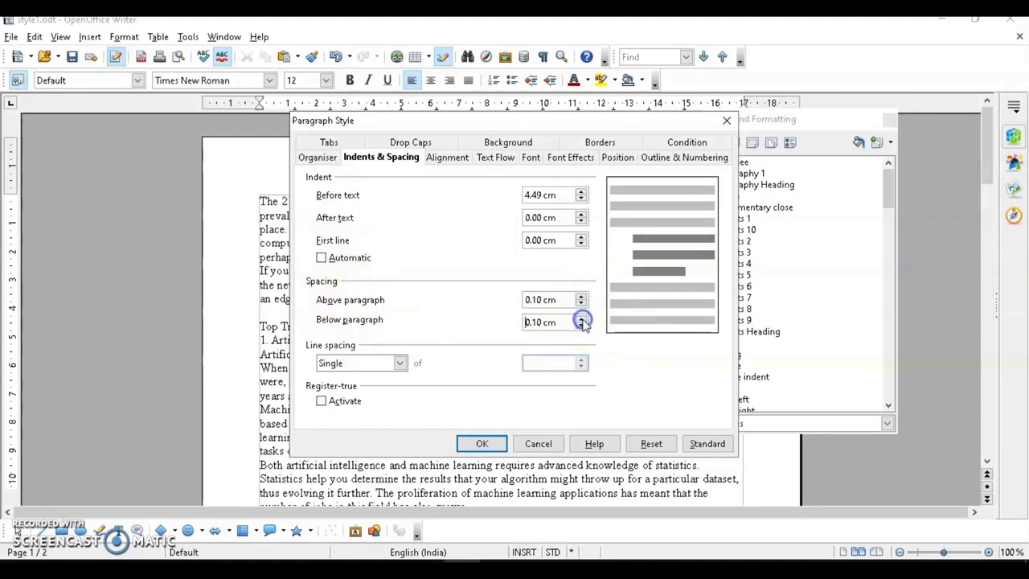
click(402, 363)
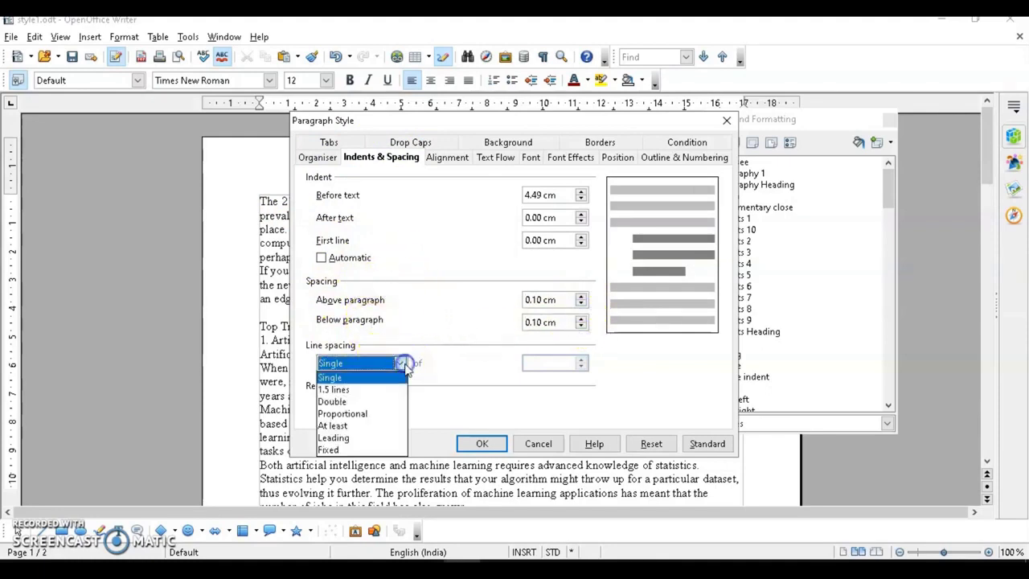
click(394, 398)
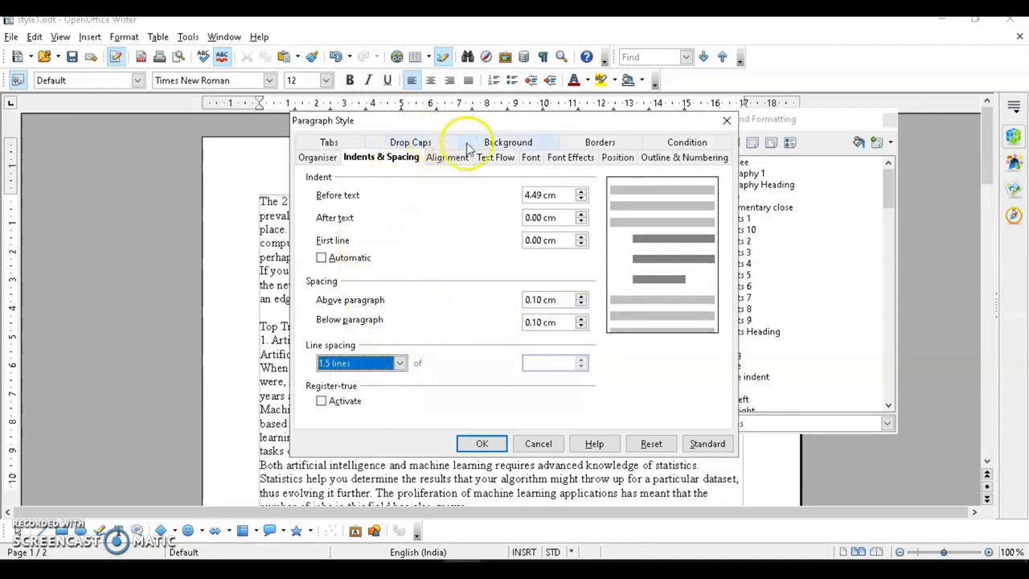
click(497, 146)
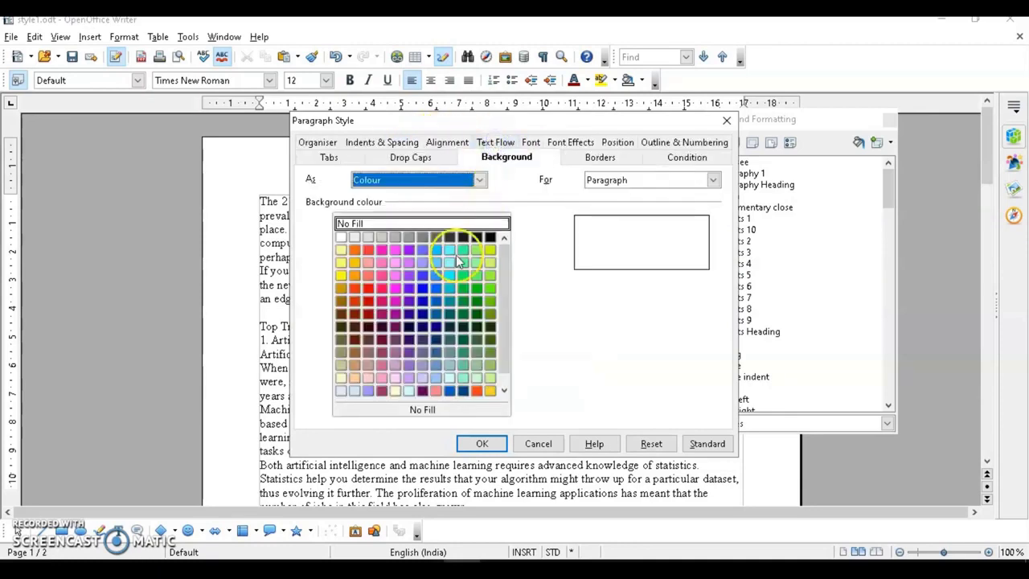
Give mystyle3 a Yellow green background and Wide Latin Bold Italic 12 pt font
click(491, 251)
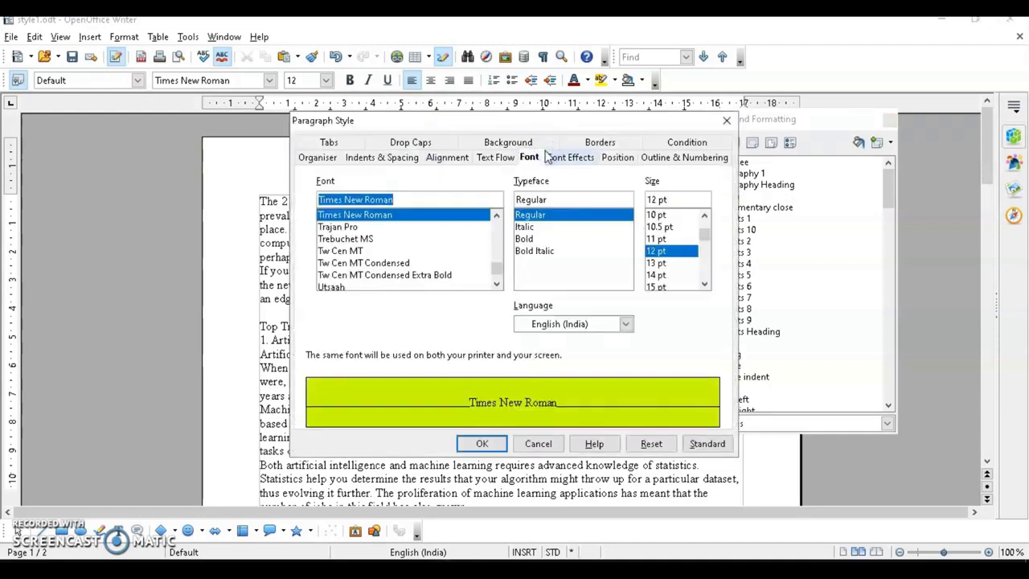
scroll(402, 249, down, 3)
click(332, 215)
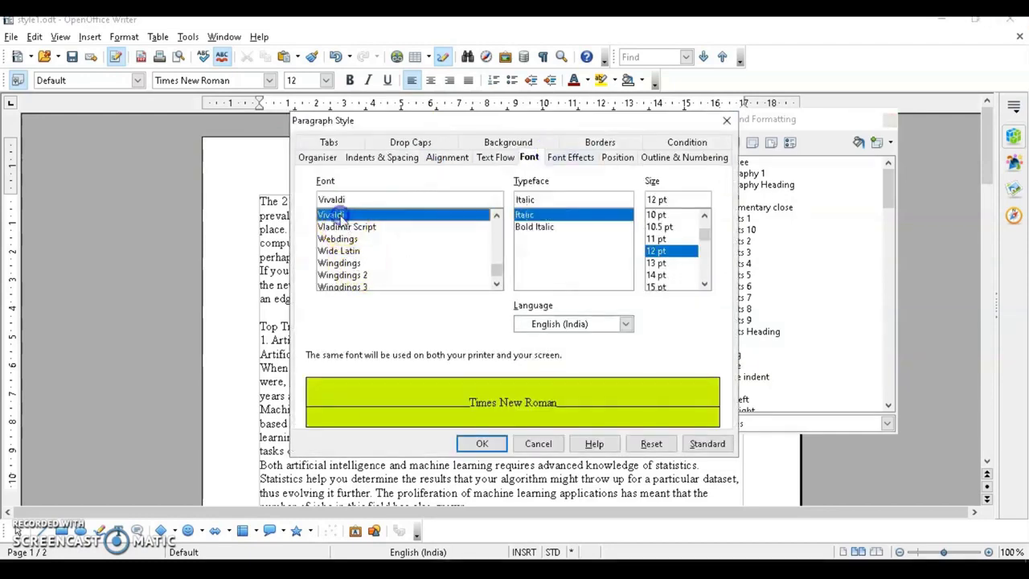
click(534, 227)
click(666, 254)
click(338, 238)
click(339, 251)
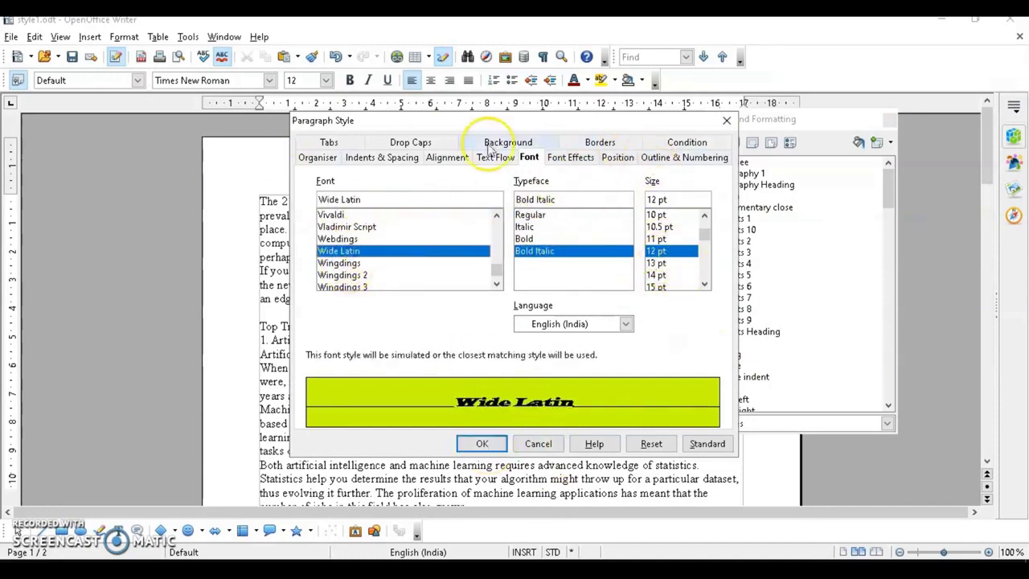
Set mystyle3's alignment to Justified and save the style
click(447, 157)
click(344, 251)
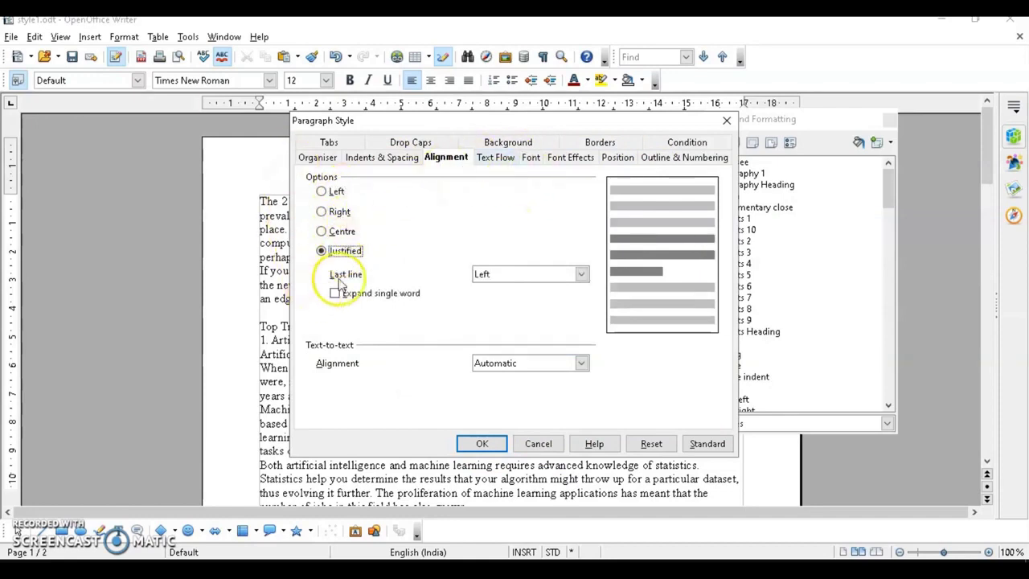
click(474, 443)
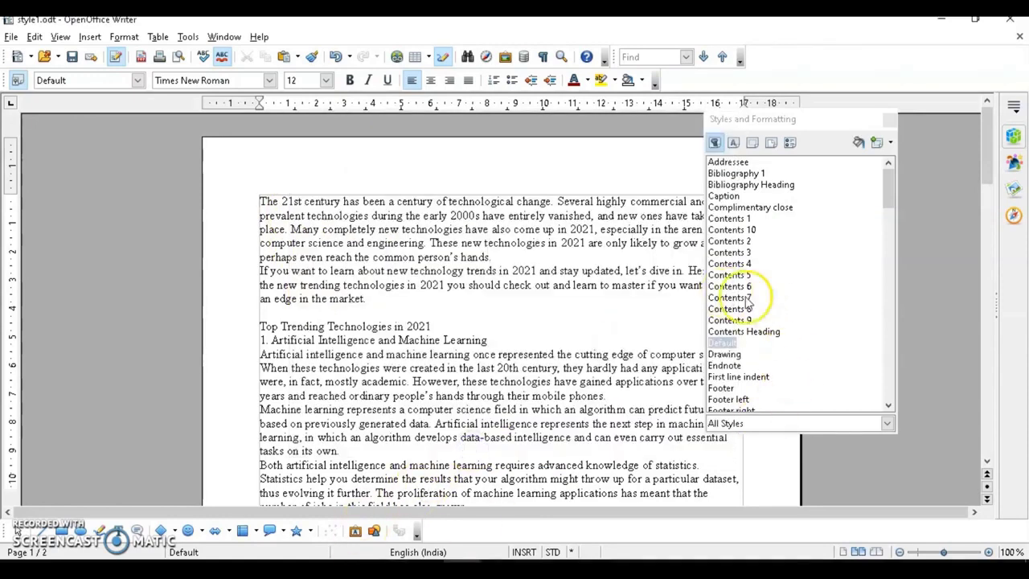
Apply mystyle3 to the Artificial Intelligence heading
scroll(751, 304, down, 4)
scroll(752, 304, down, 10)
click(726, 241)
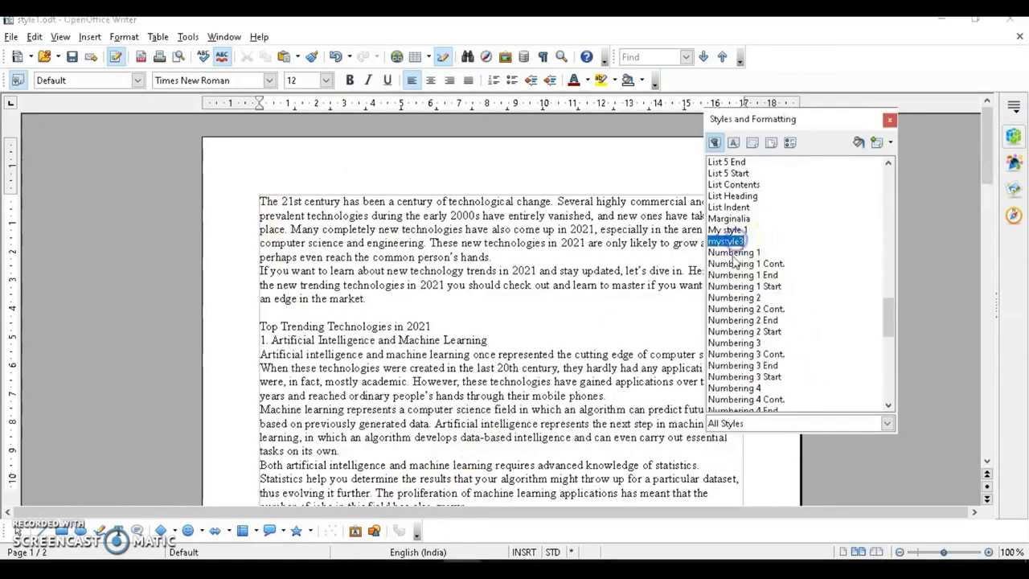
click(299, 340)
double_click(726, 241)
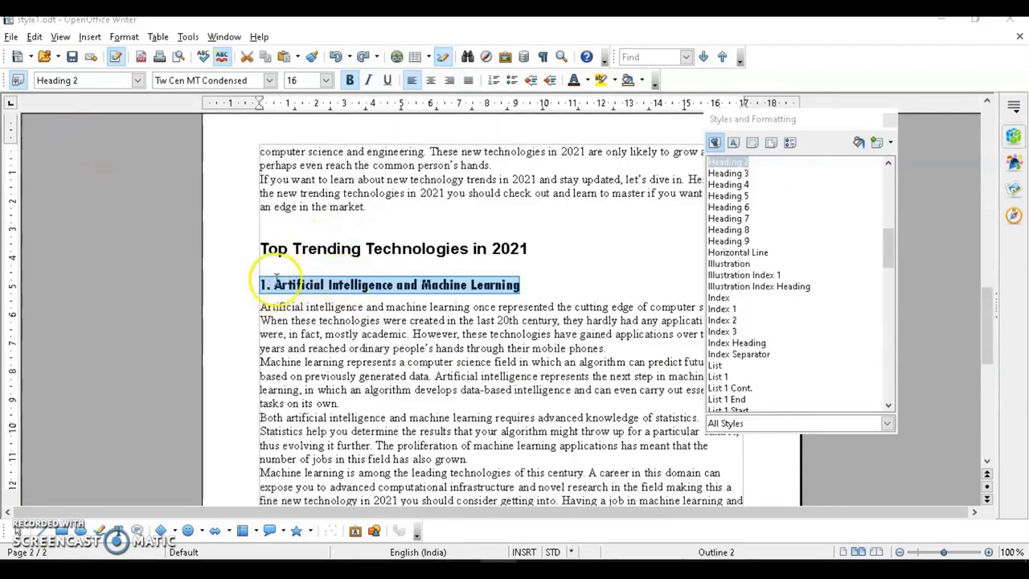
Make the first heading 18 pt and centred, and save it as new style p1
click(325, 81)
click(298, 151)
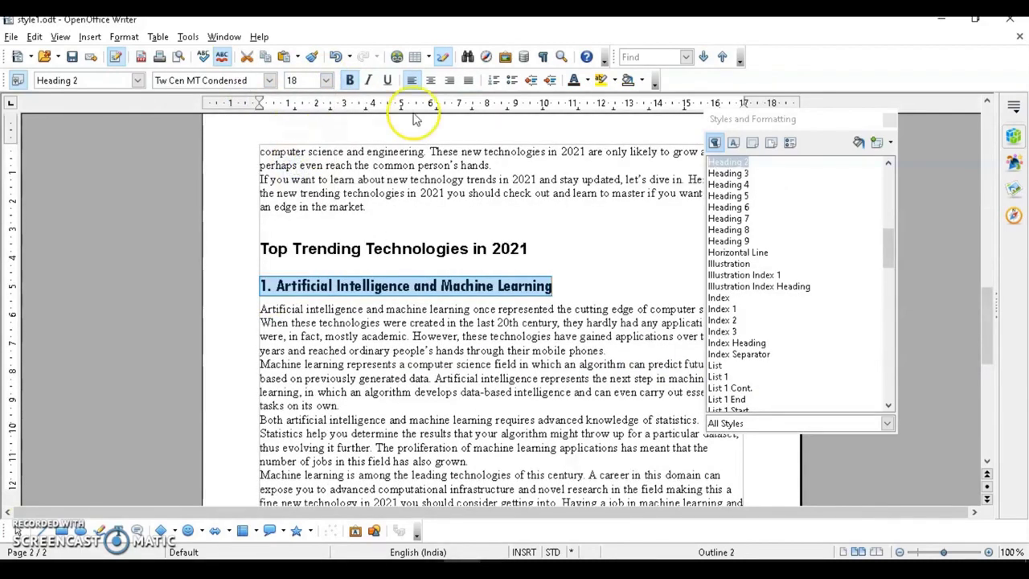
click(431, 80)
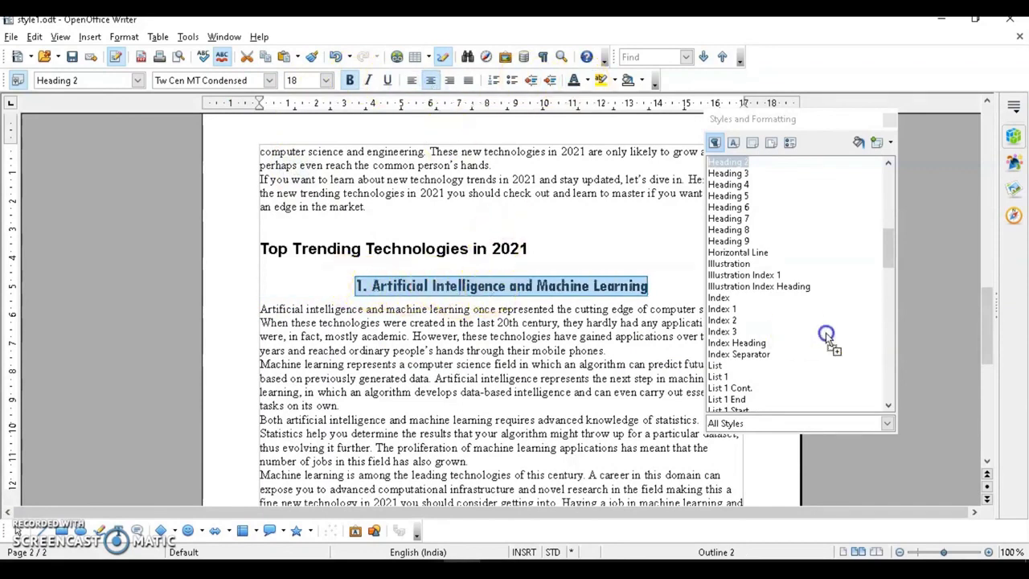
key(shift+F11)
text(p1)
key(Return)
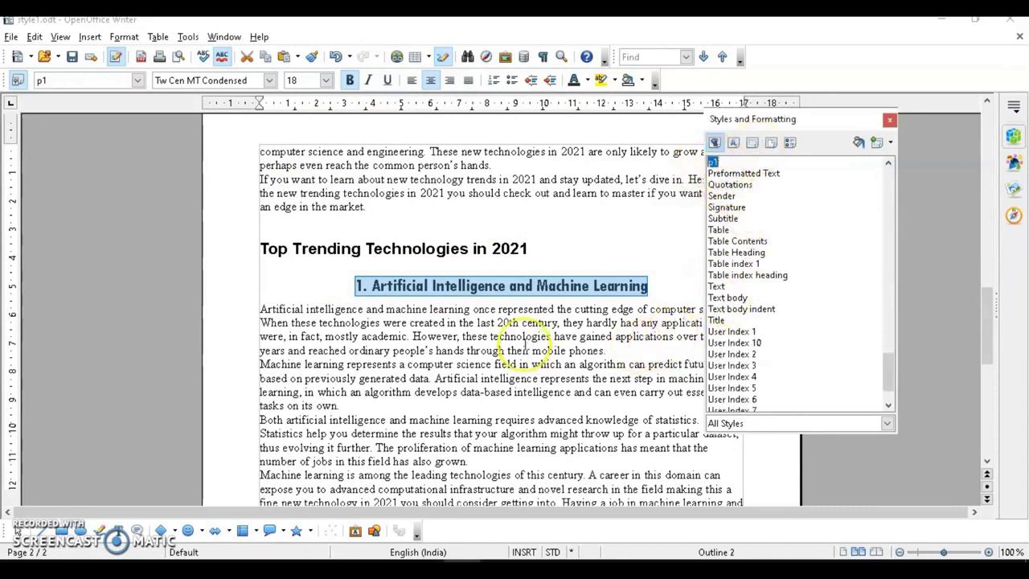
Apply p1 to the '2.Data Science' heading, then undo it
scroll(603, 322, down, 4)
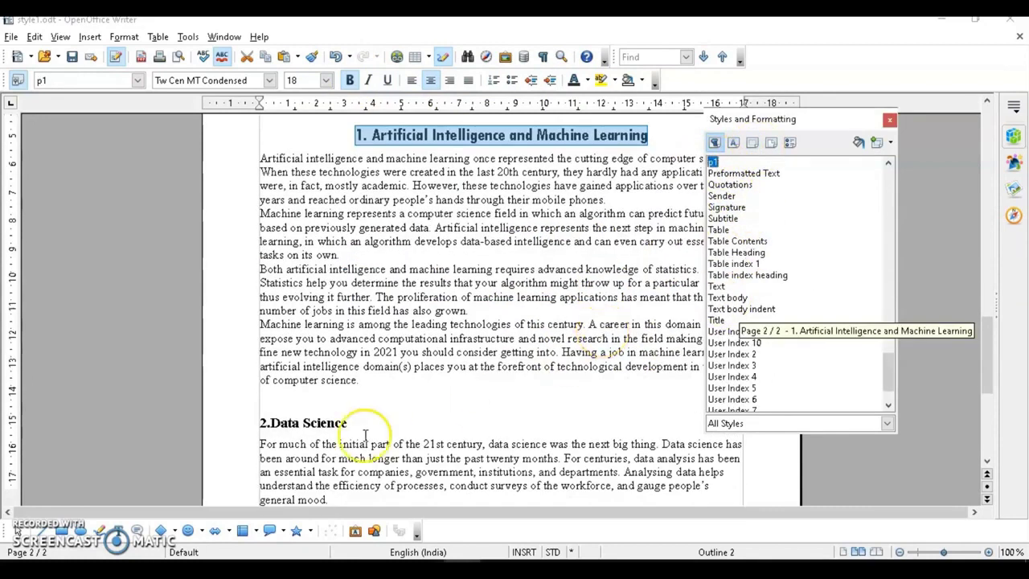
click(305, 419)
scroll(732, 249, down, 13)
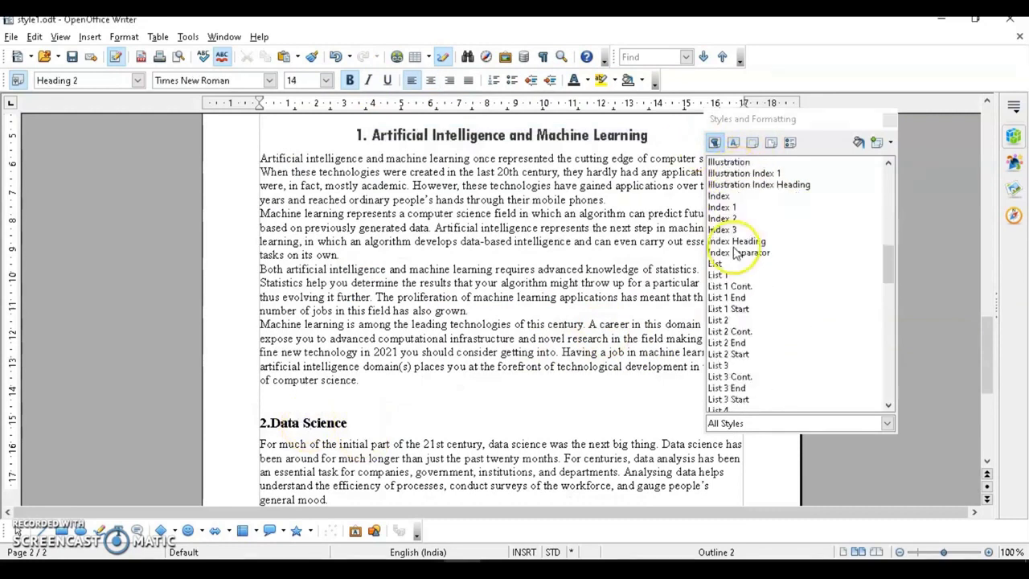
scroll(733, 254, down, 5)
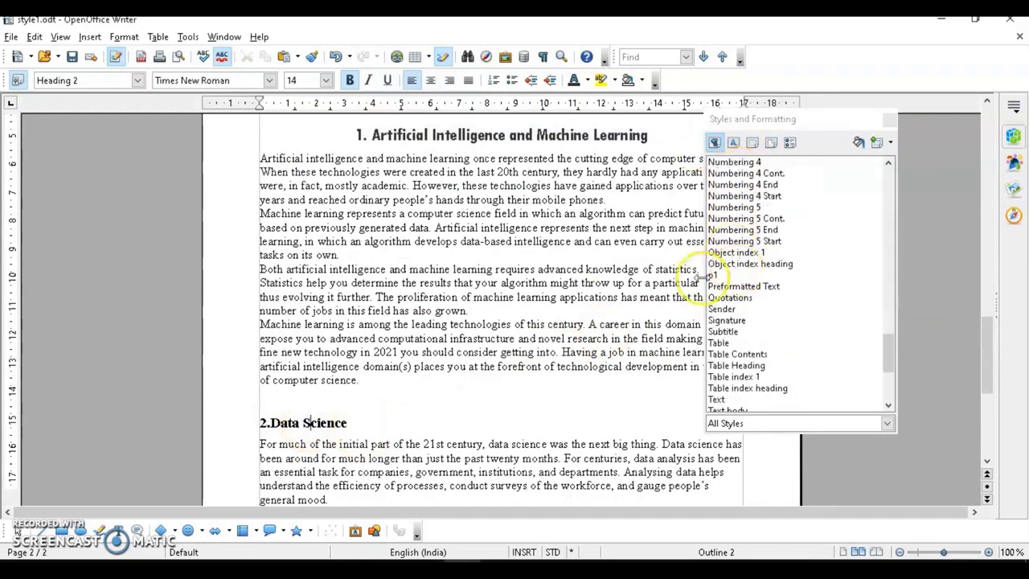
double_click(724, 273)
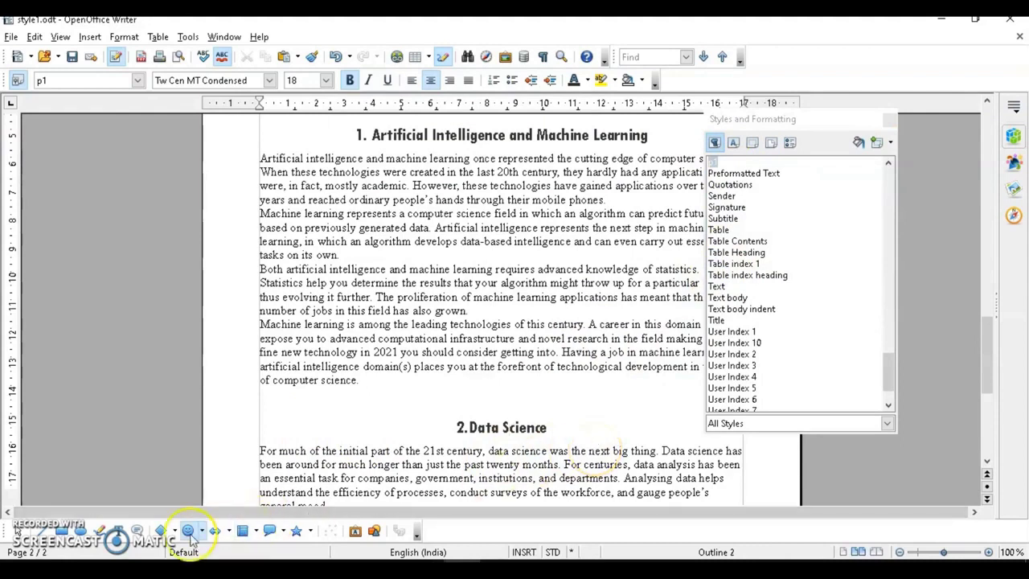
key(ctrl+z)
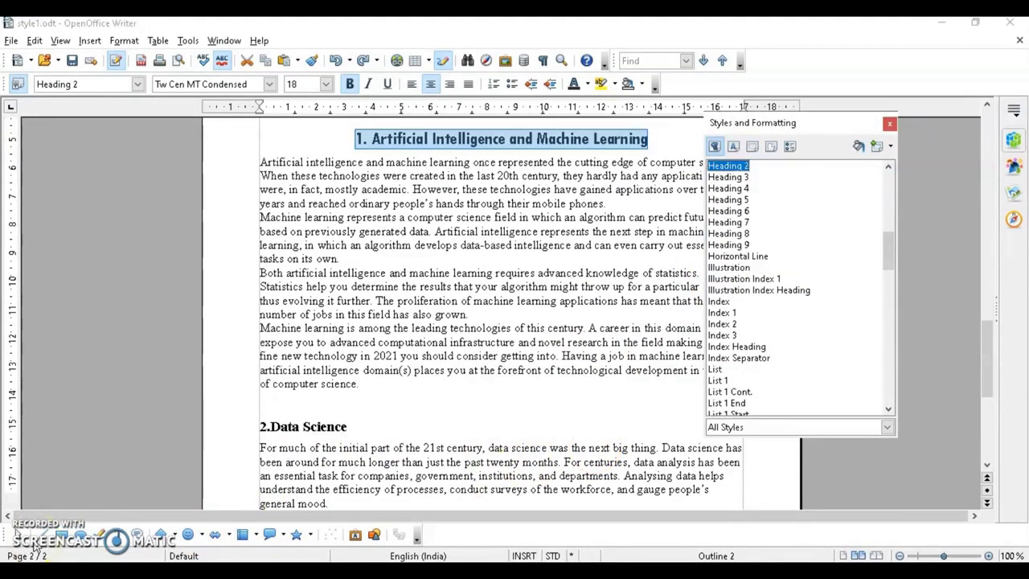
Select the first heading and create a new paragraph style named p2 from its formatting
click(347, 136)
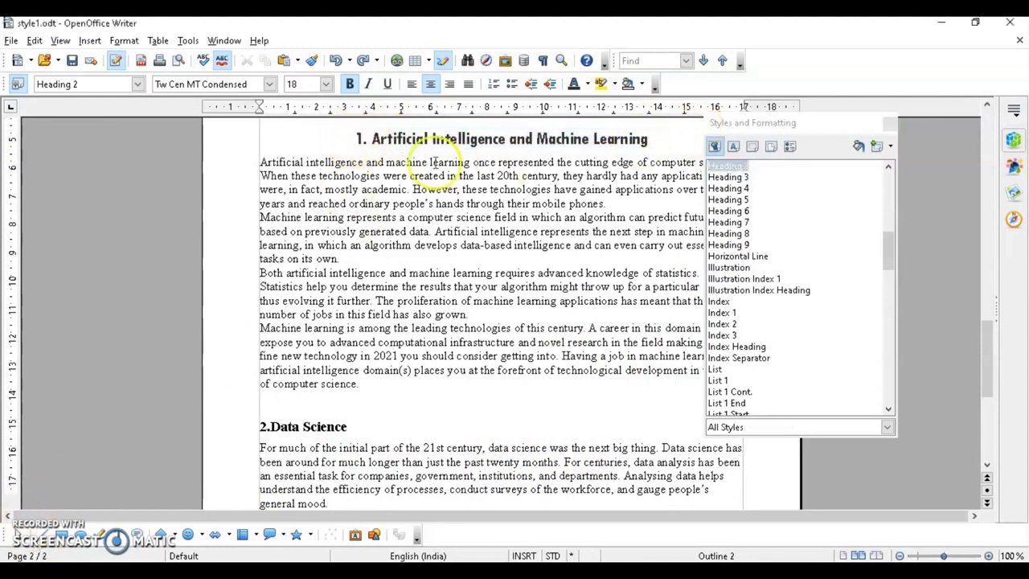
drag(356, 138, 663, 139)
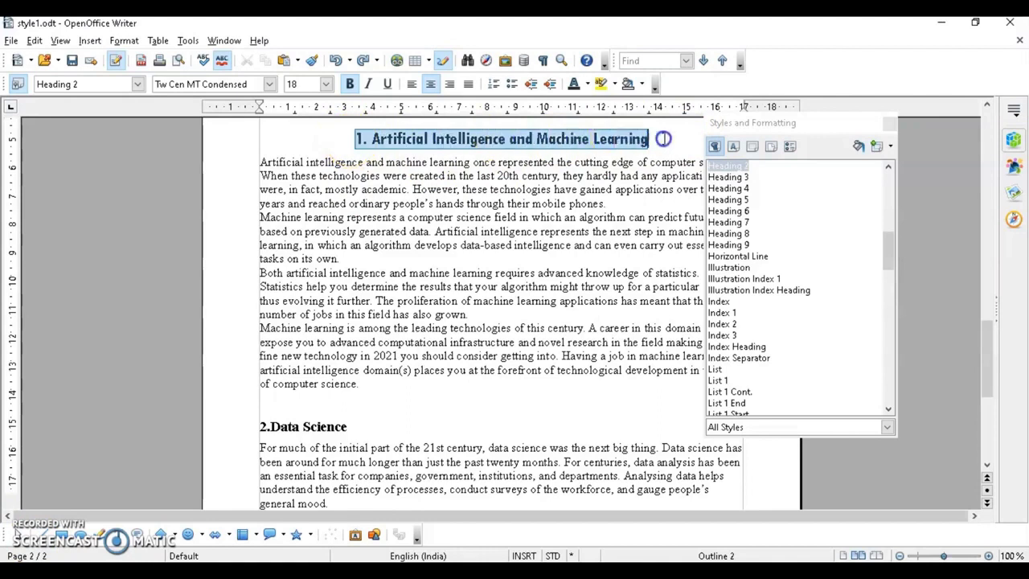
click(889, 147)
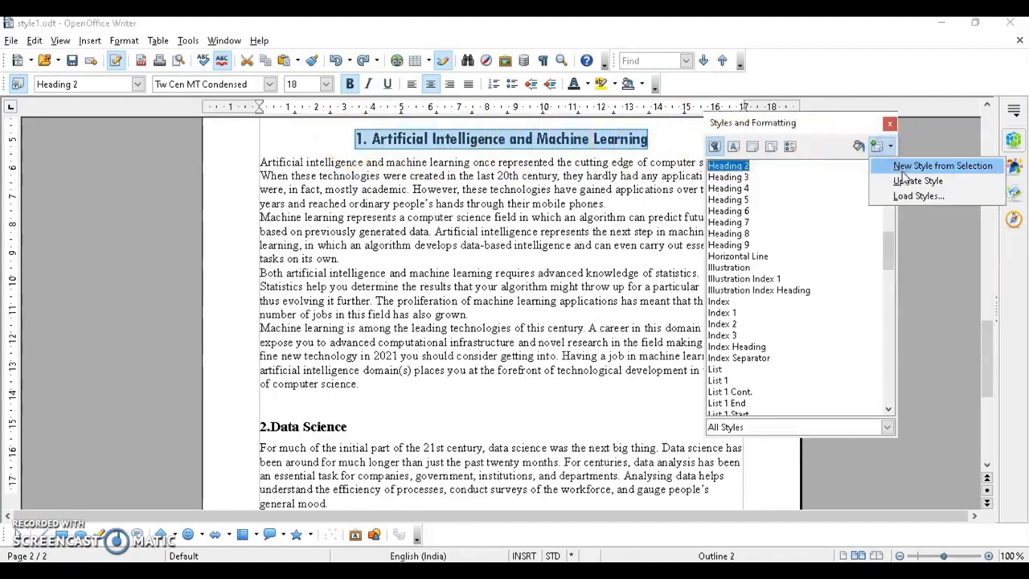
click(903, 169)
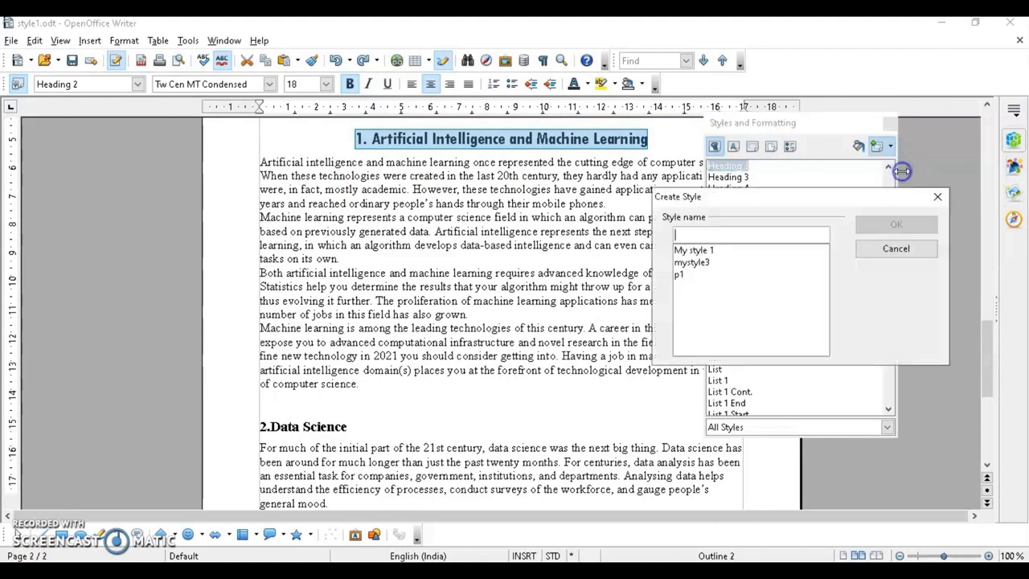
text(p2)
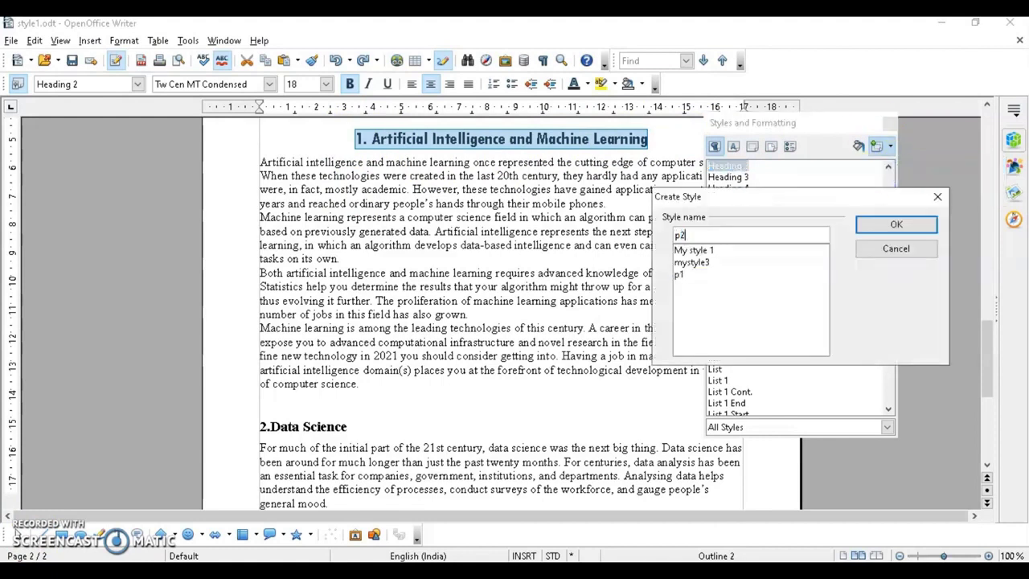
key(Return)
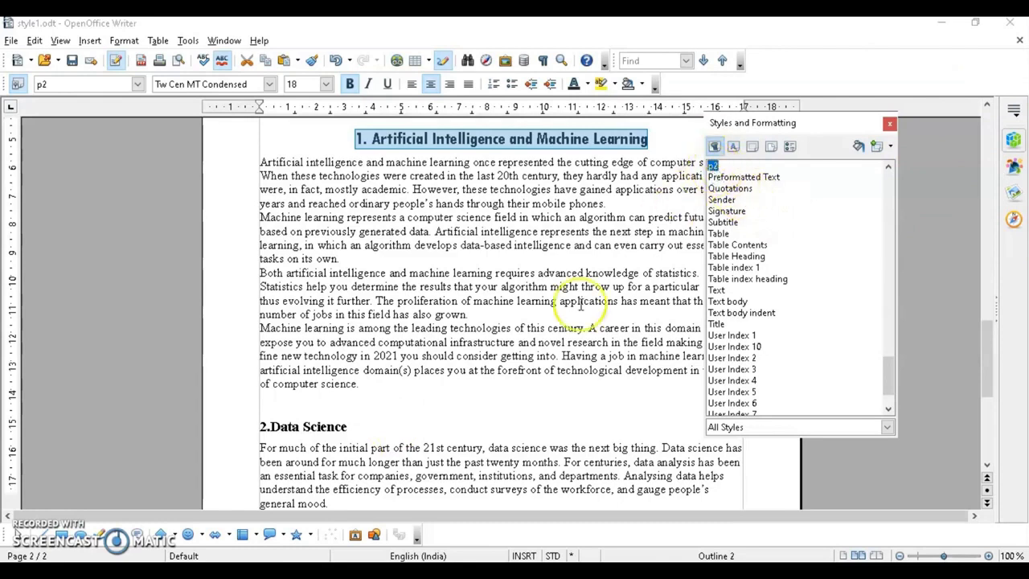
Apply the p2 paragraph style to the 2.Data Science heading
click(299, 427)
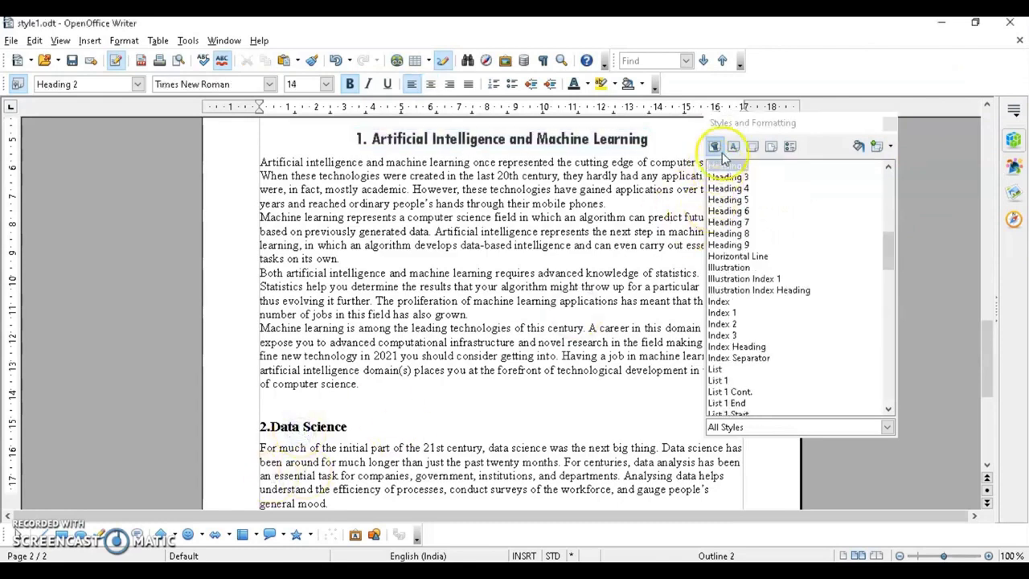
scroll(721, 311, down, 15)
scroll(721, 312, down, 3)
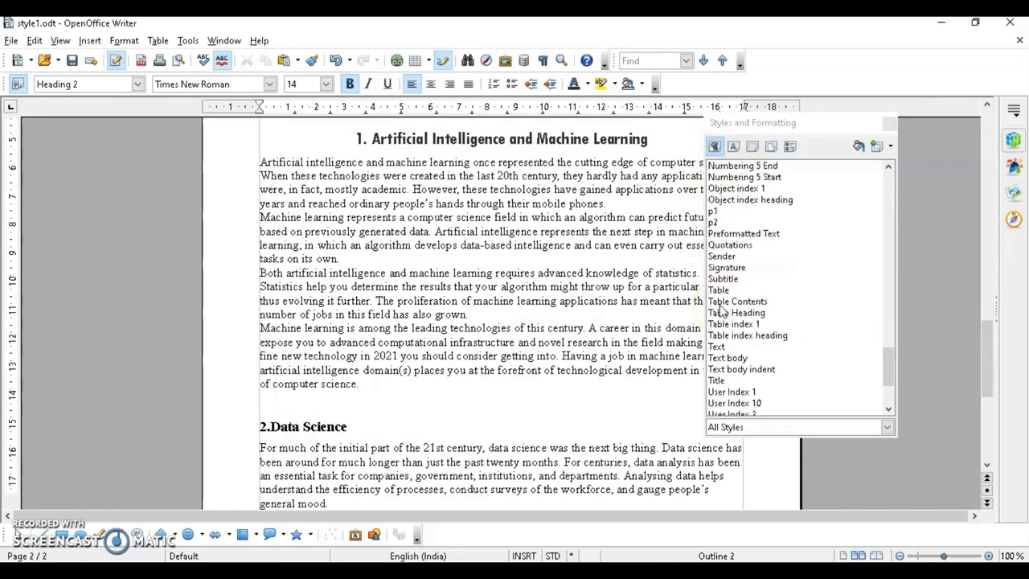
click(714, 222)
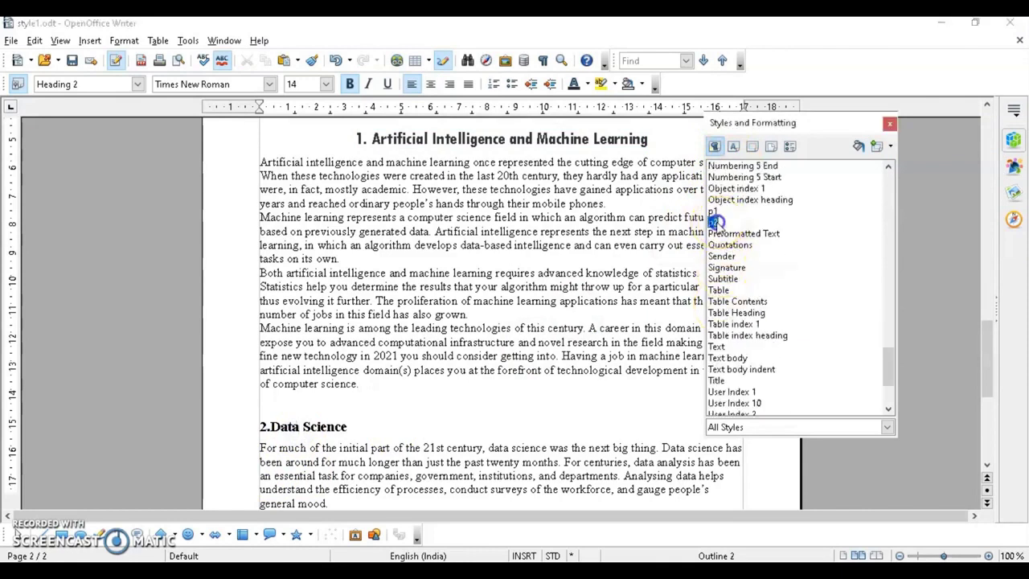
double_click(715, 222)
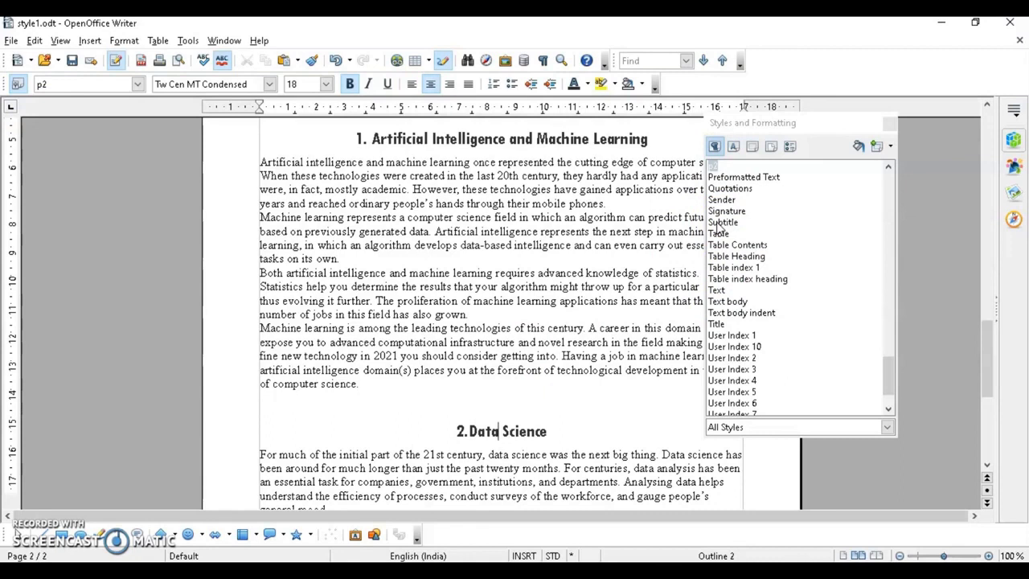
scroll(734, 231, up, 10)
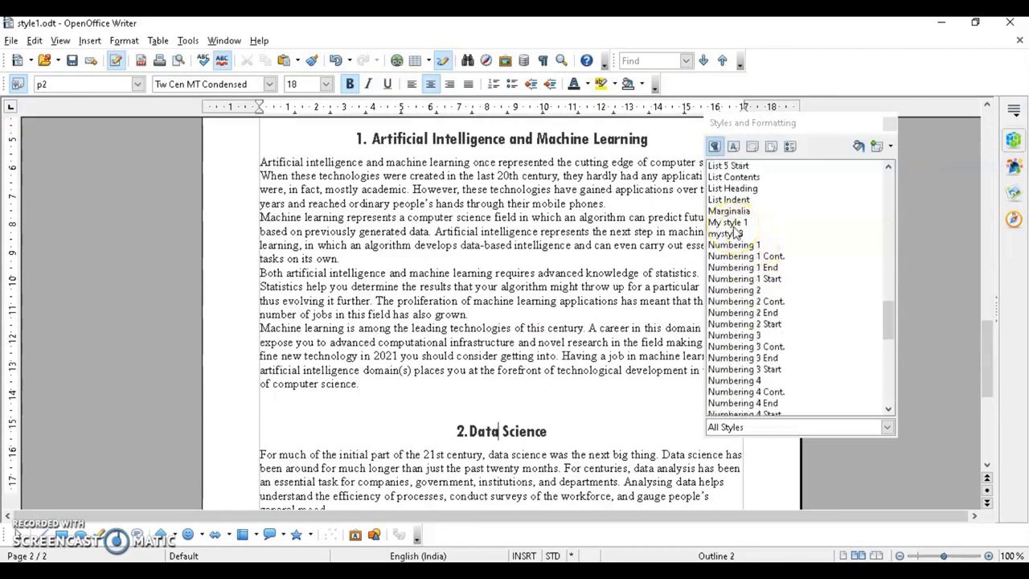
scroll(735, 231, down, 3)
click(744, 245)
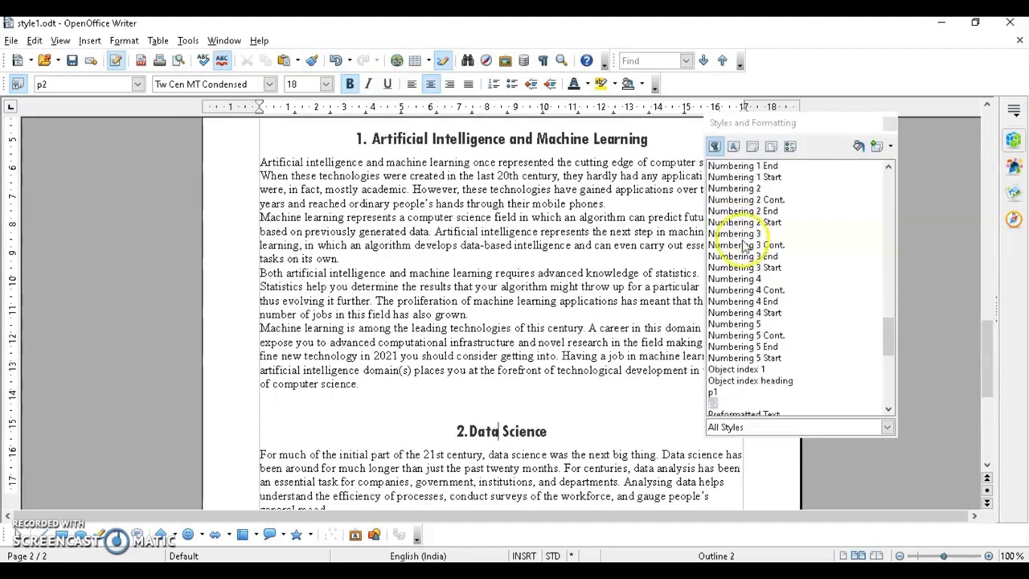
scroll(746, 246, up, 4)
scroll(744, 246, up, 3)
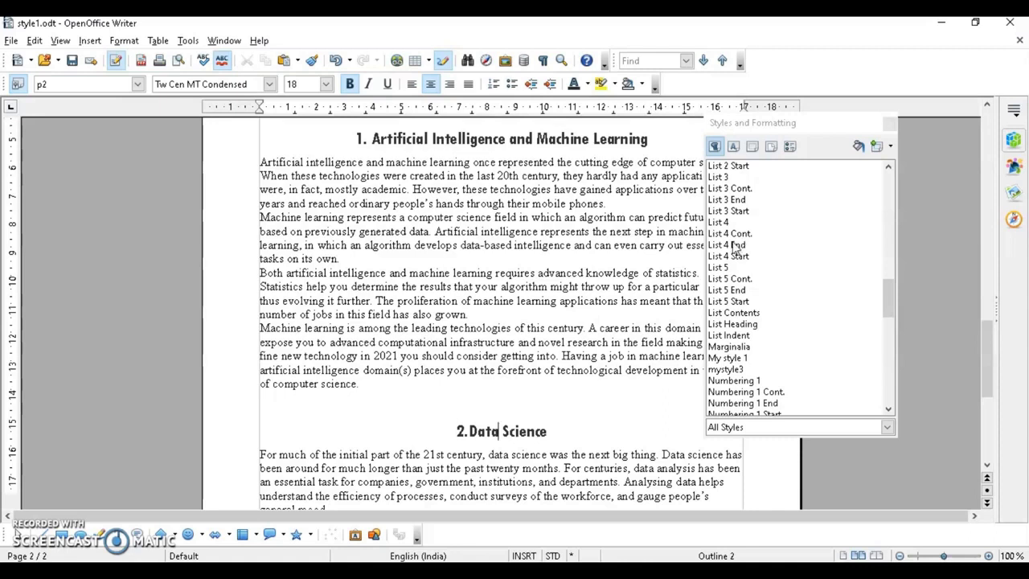
Modify the Heading 1 style to use a red font colour
scroll(740, 294, up, 12)
right_click(738, 290)
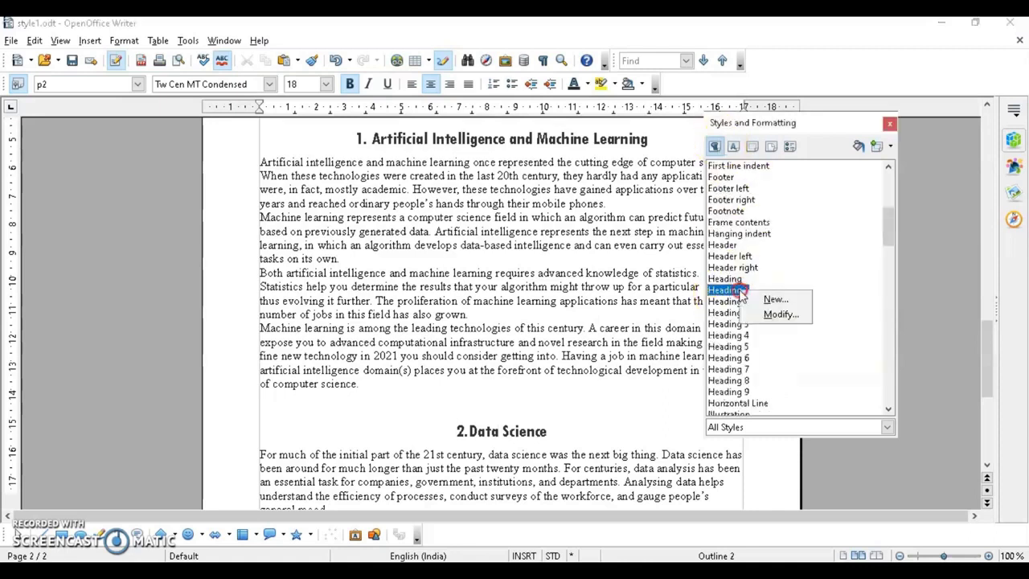
click(779, 315)
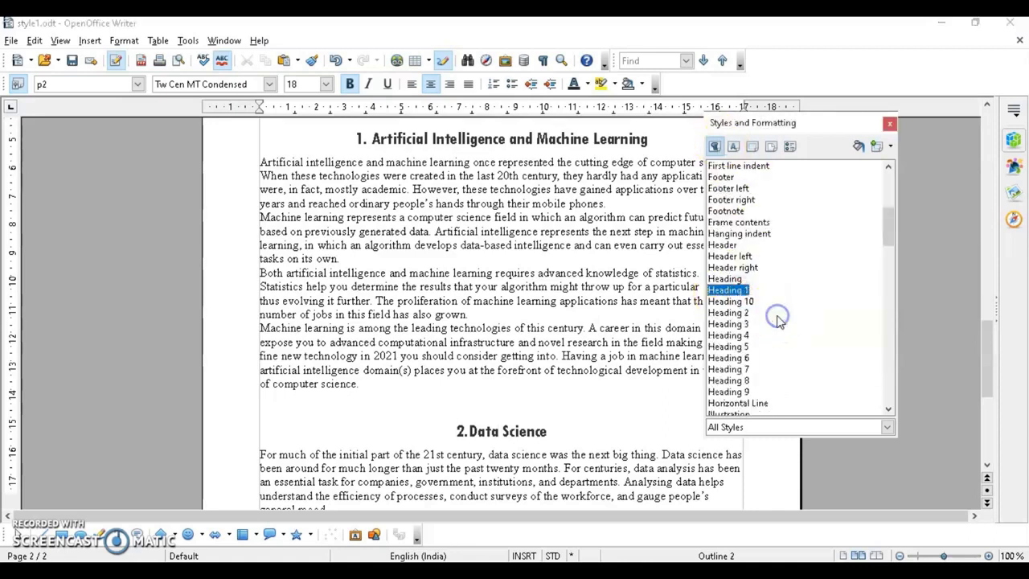
click(441, 200)
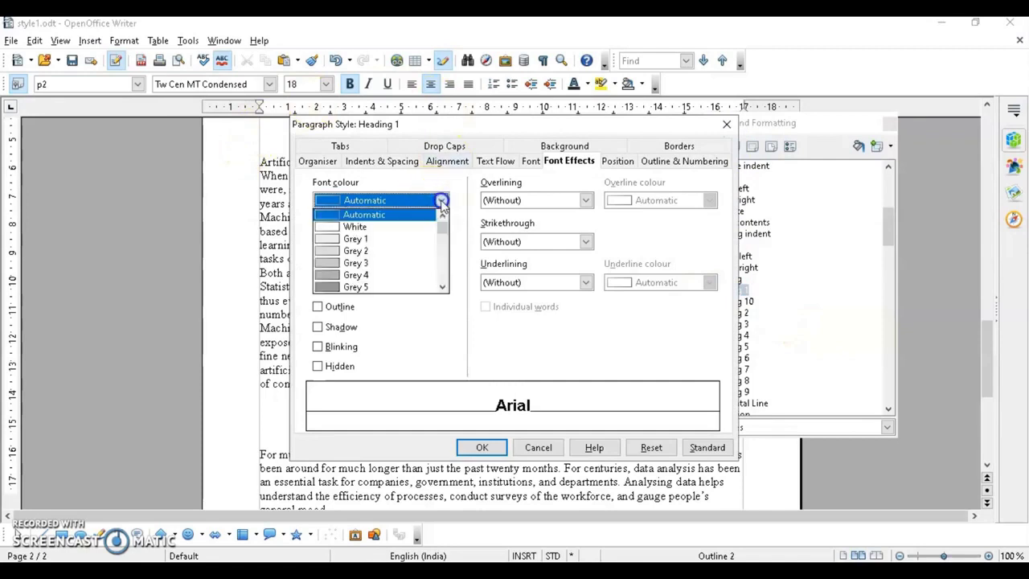
scroll(394, 250, down, 5)
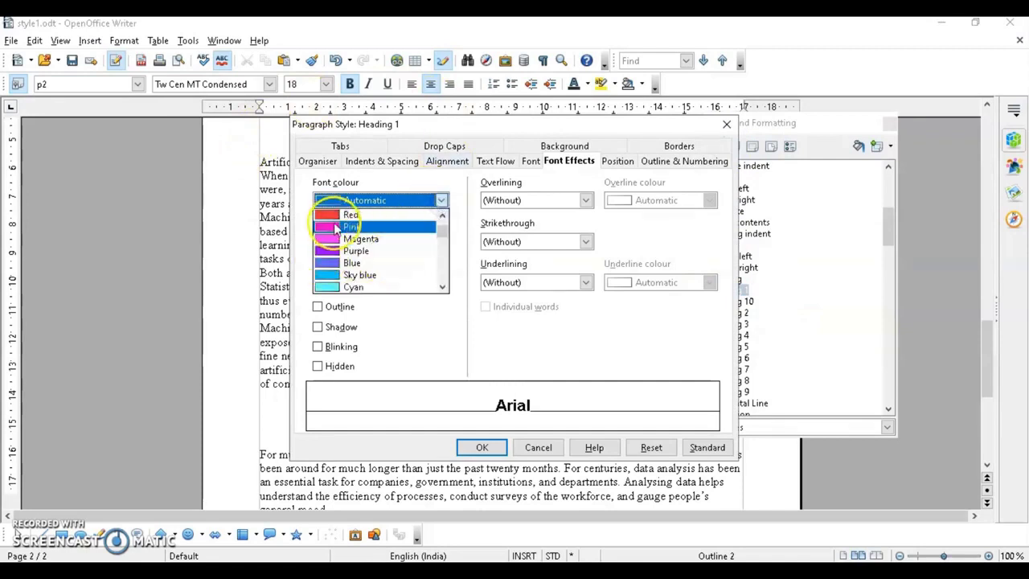
click(345, 215)
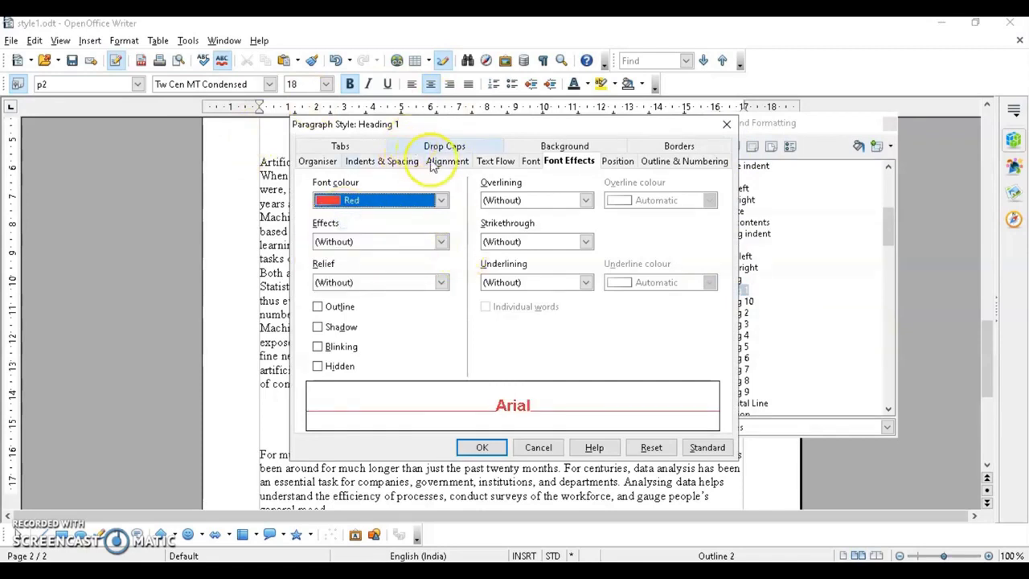
Set Heading 1's font to Bookman Old Style 15 pt, then apply it to the first heading
click(529, 161)
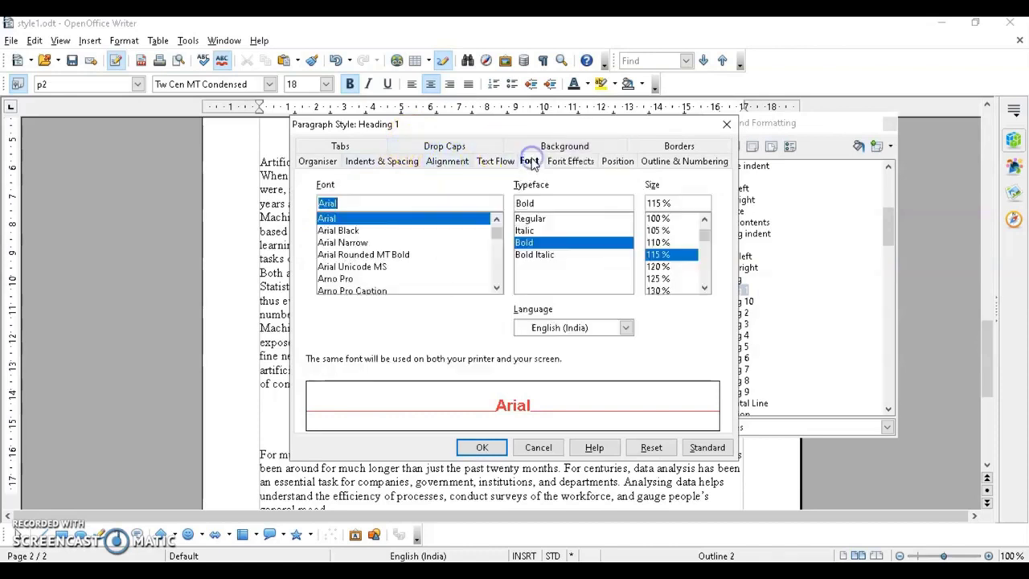
scroll(342, 233, down, 10)
click(355, 231)
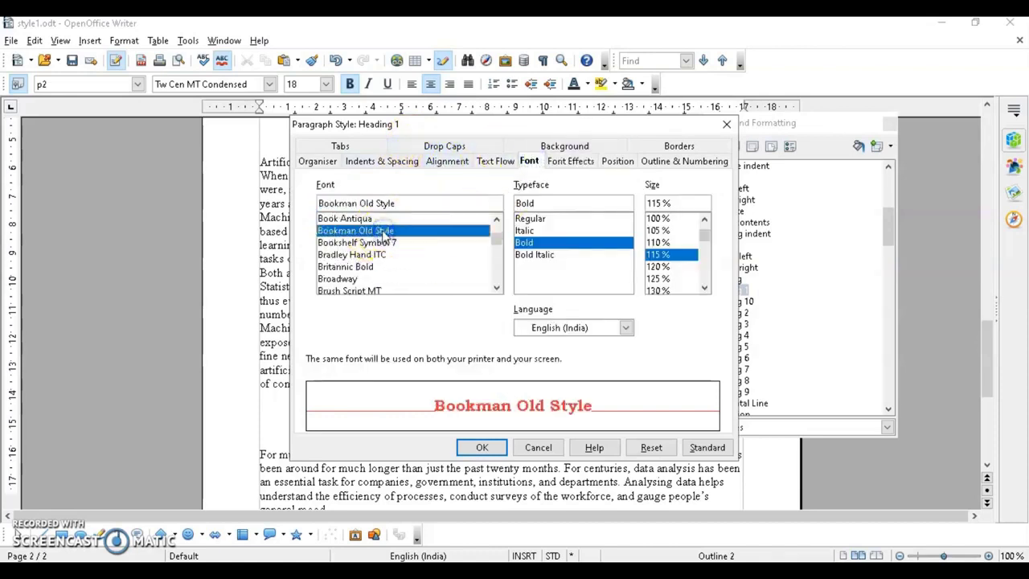
click(667, 266)
click(669, 279)
scroll(669, 279, down, 2)
click(657, 266)
click(482, 448)
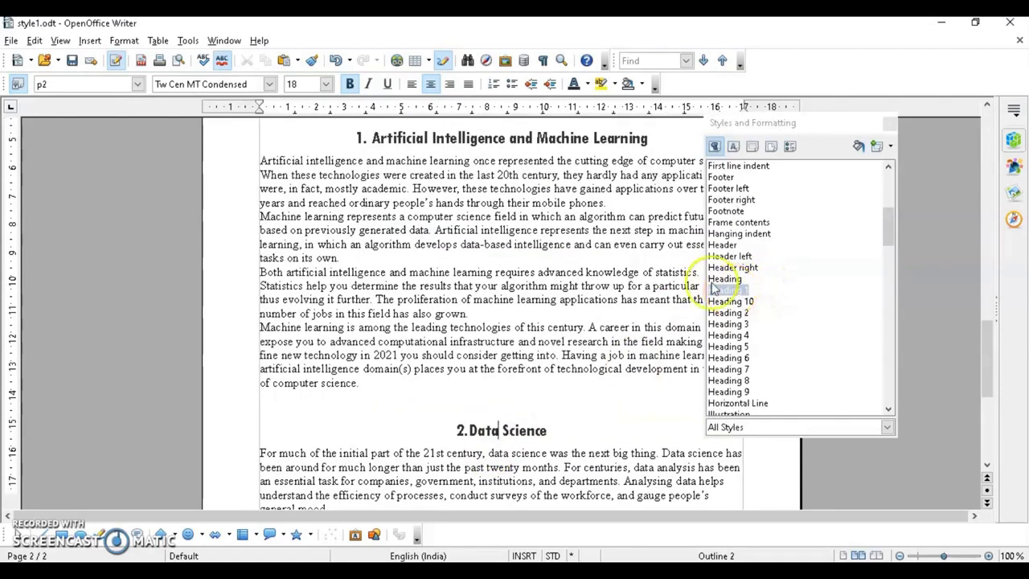
double_click(728, 290)
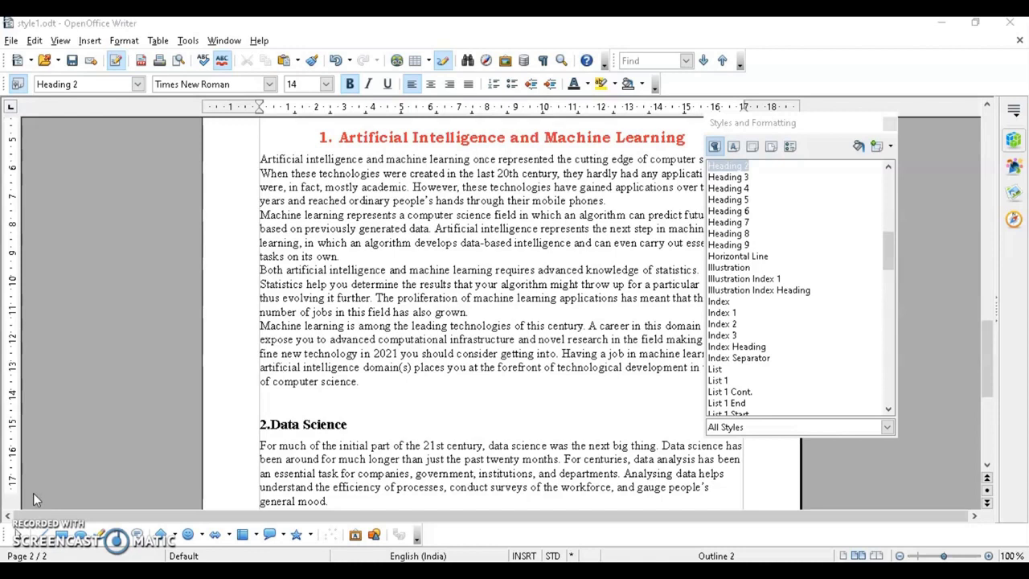
Bring up the Template Management organiser from the File menu's Templates commands
click(11, 40)
mouse_move(102, 343)
click(187, 340)
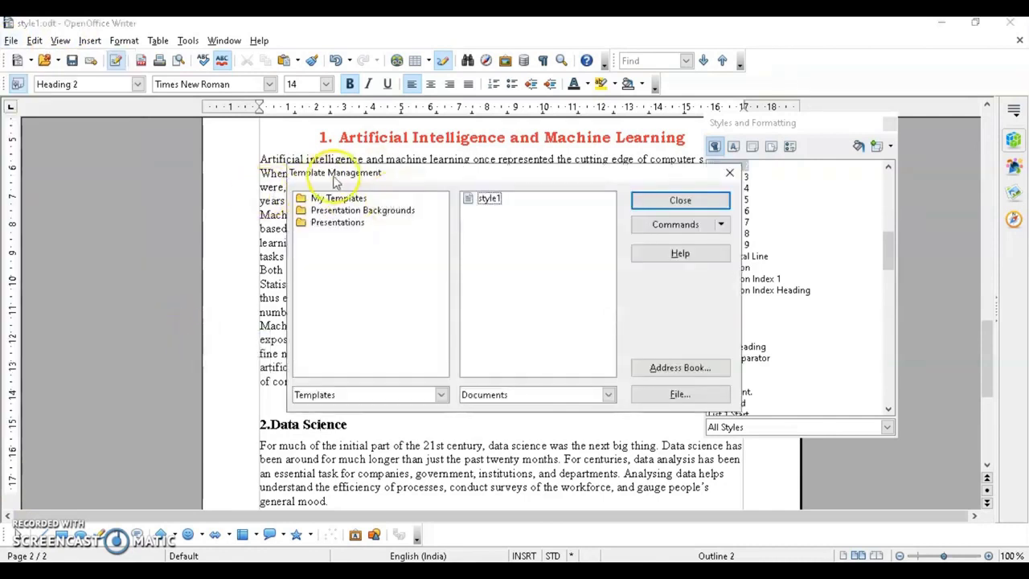
Expand My Templates to view its templates, then close Template Management
double_click(336, 198)
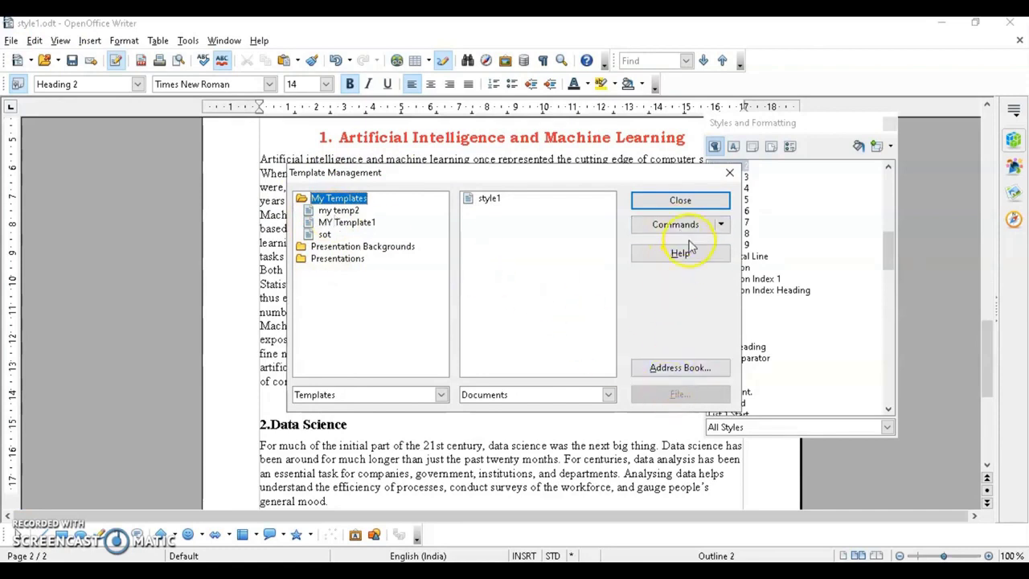
click(688, 208)
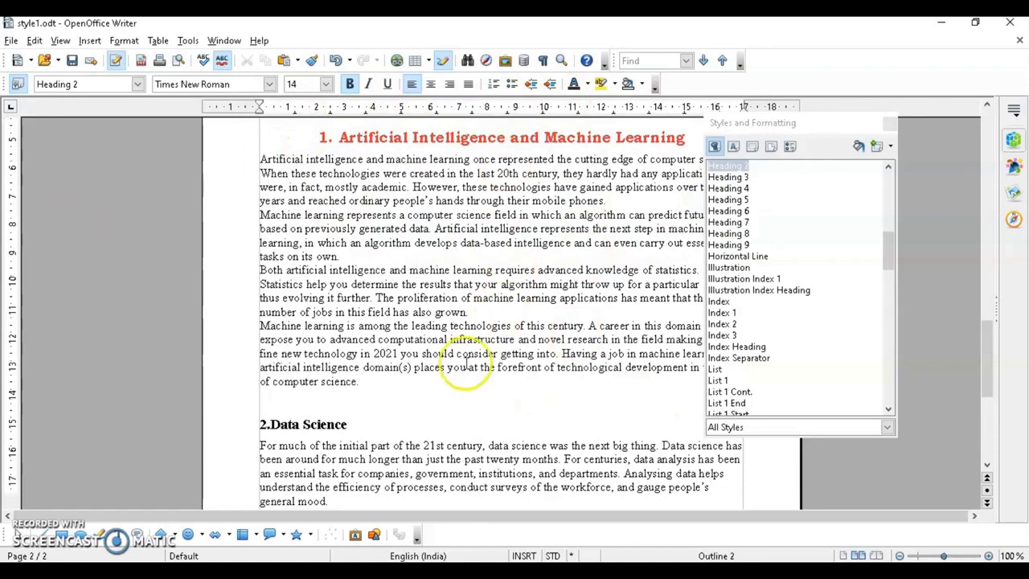
Save style1 via Save As with file type ODF Text Document Template (.ott)
click(11, 40)
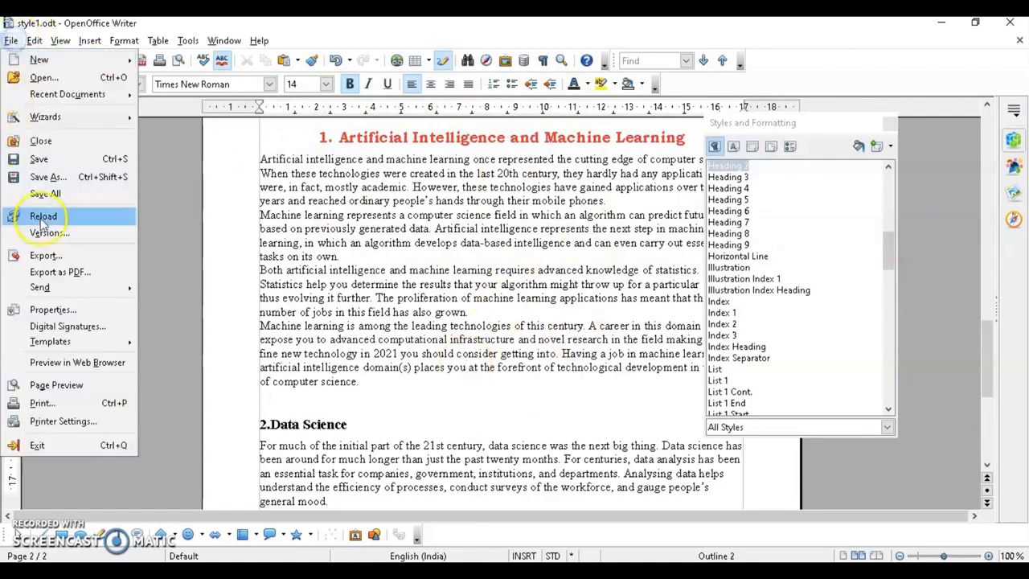
click(80, 176)
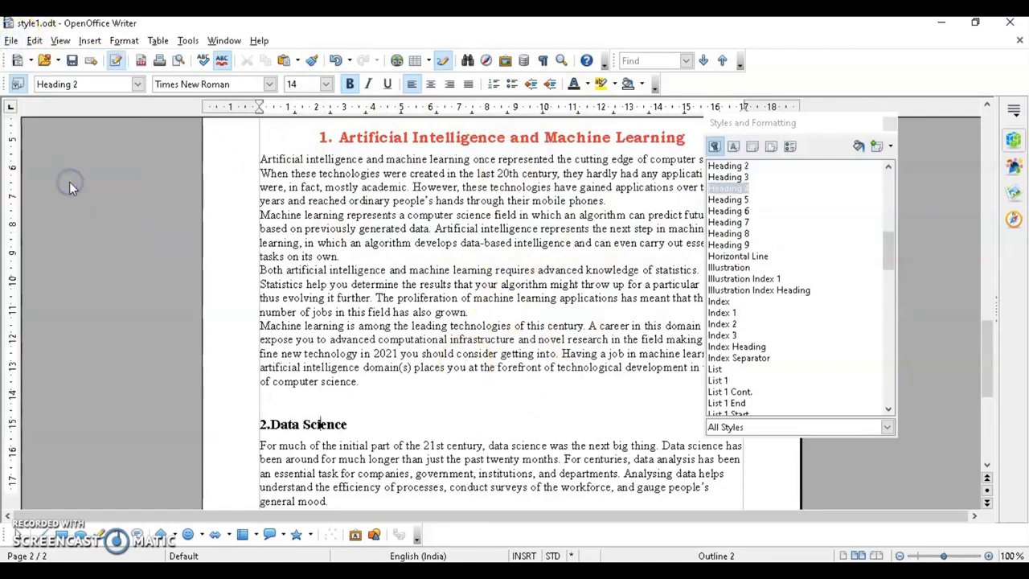
click(165, 336)
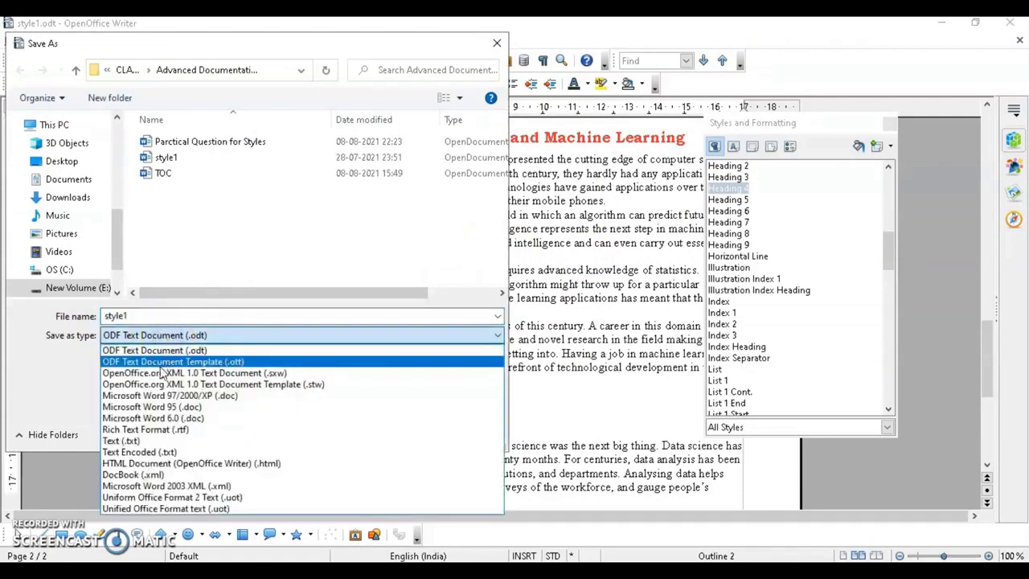
click(164, 362)
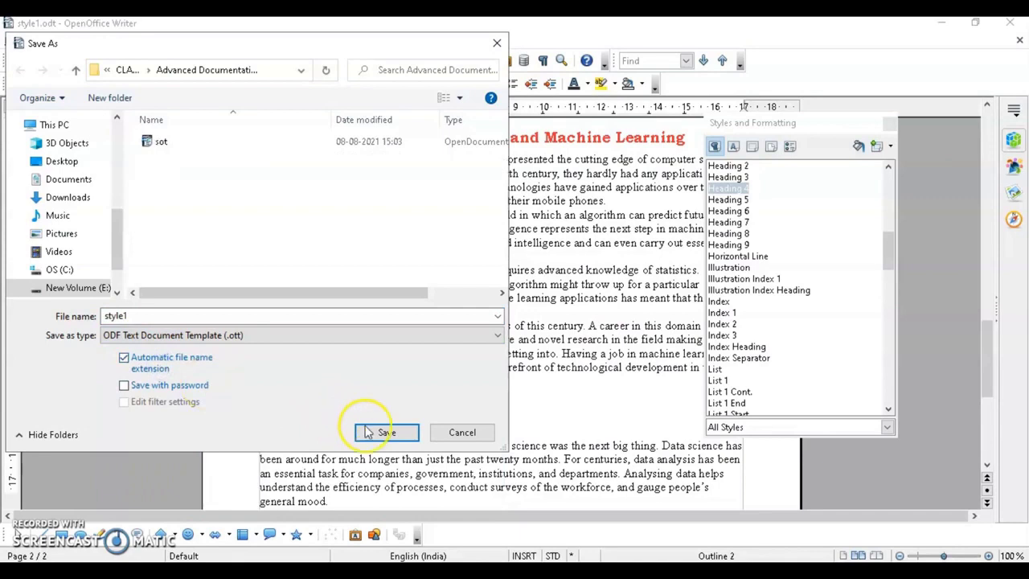
click(455, 433)
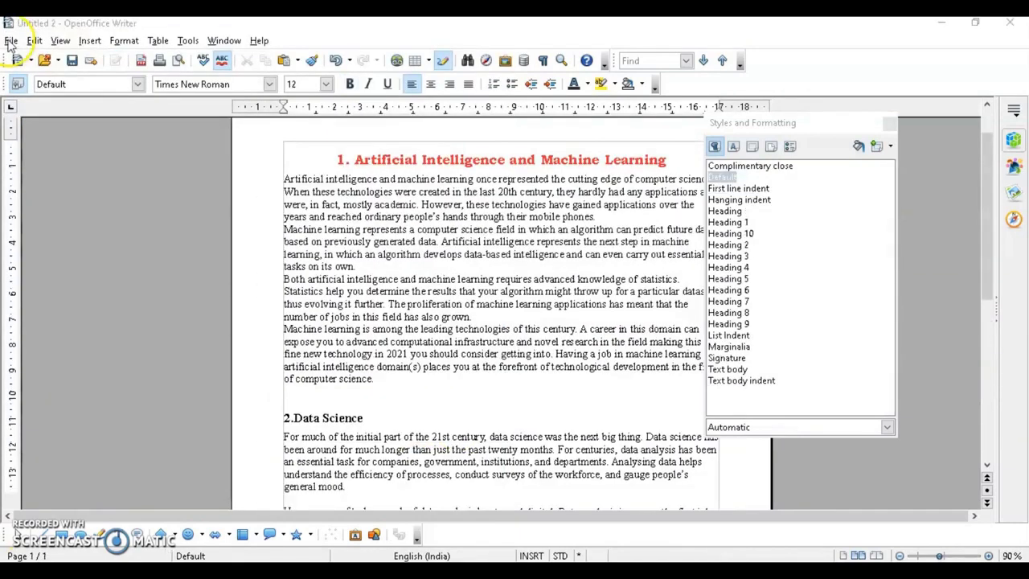
Open Template Management and switch the left pane to list open Documents
click(10, 41)
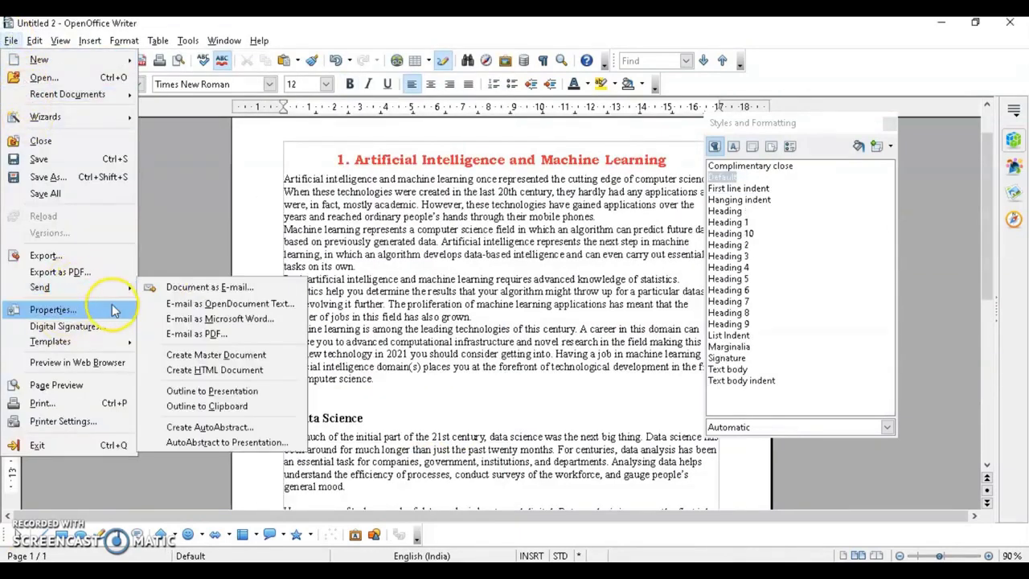
mouse_move(105, 341)
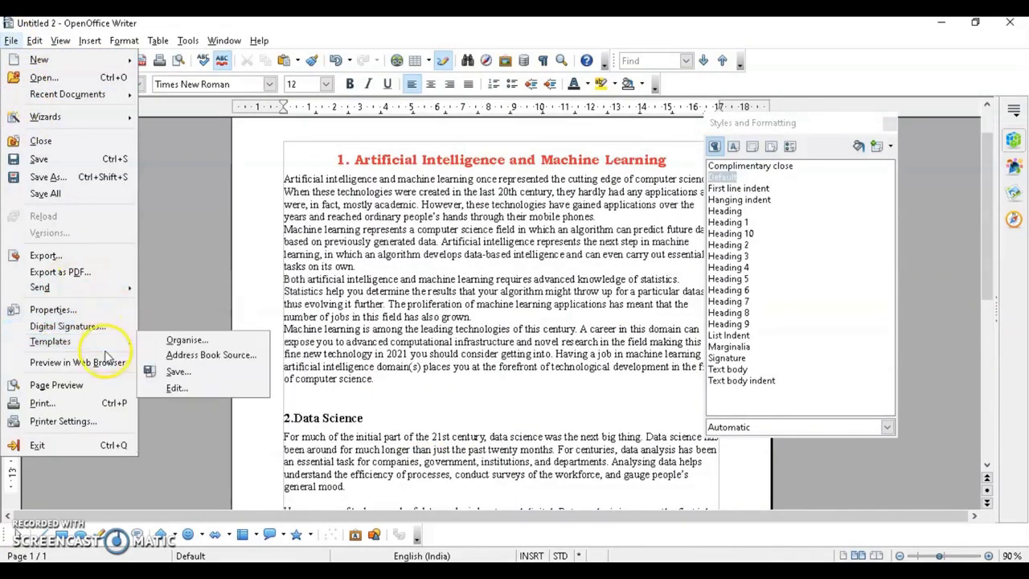
click(153, 344)
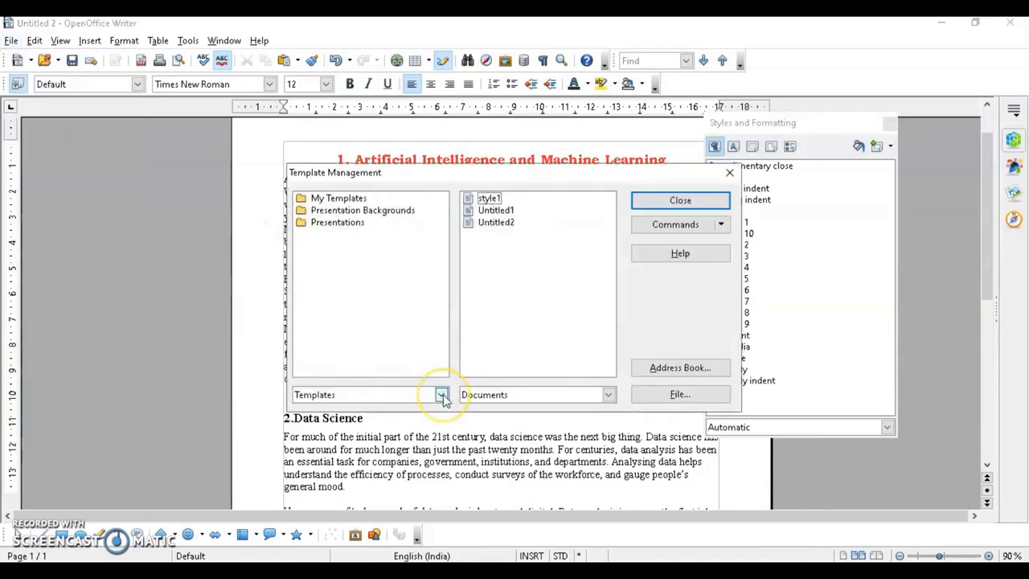
click(442, 395)
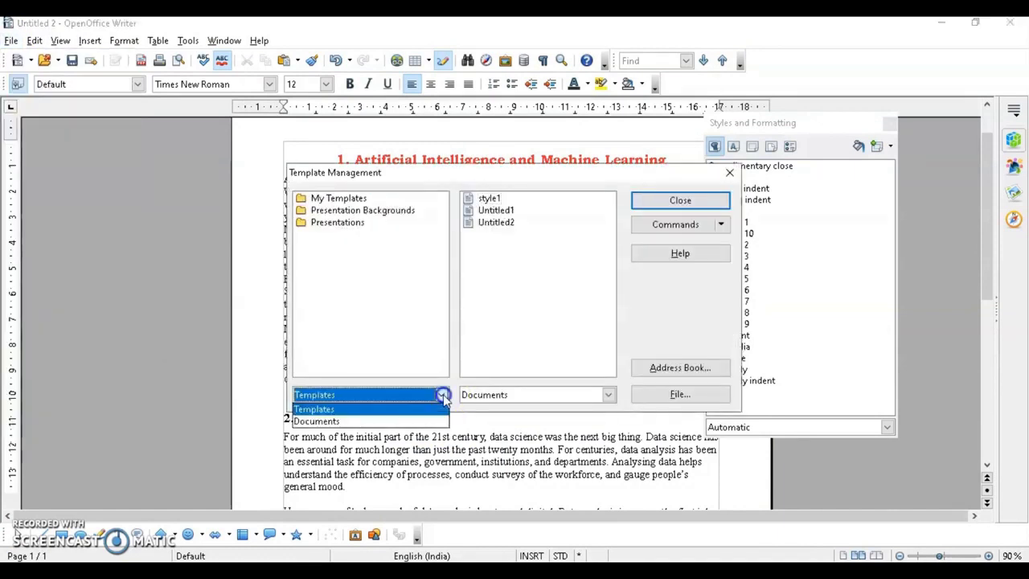
click(398, 422)
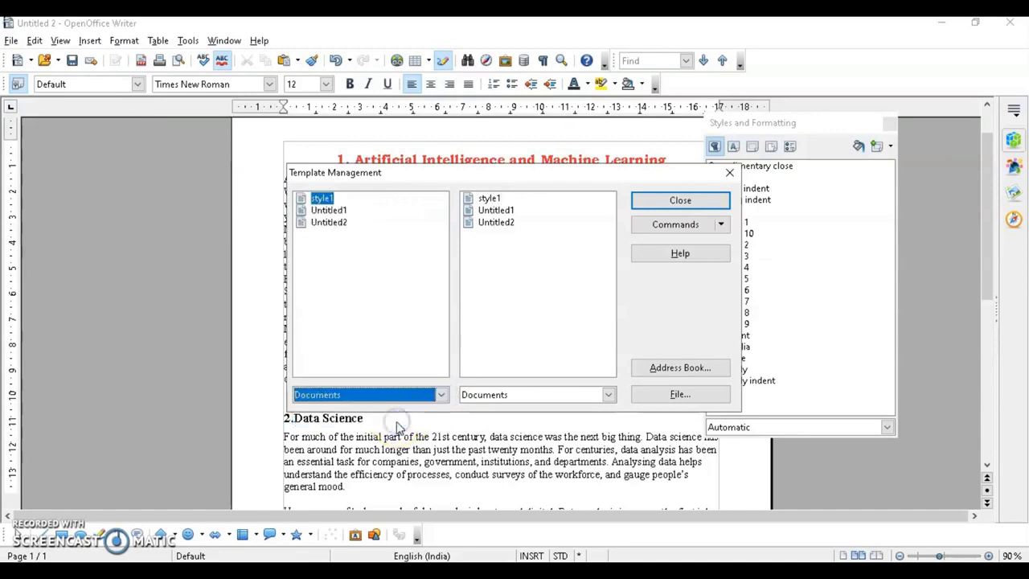
Expand Untitled2's Styles on the left and style1's Styles on the right
click(326, 225)
click(340, 229)
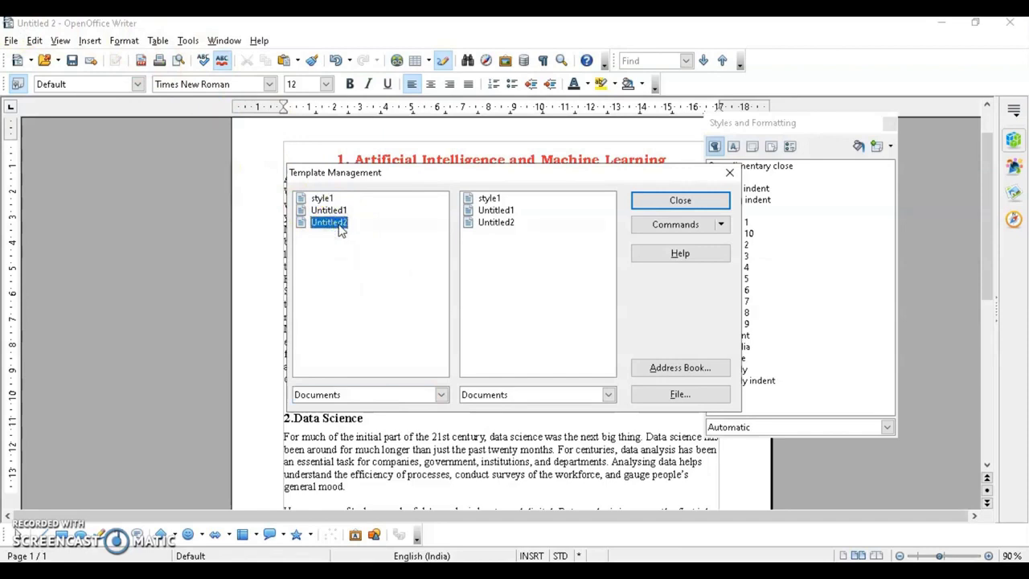
double_click(339, 229)
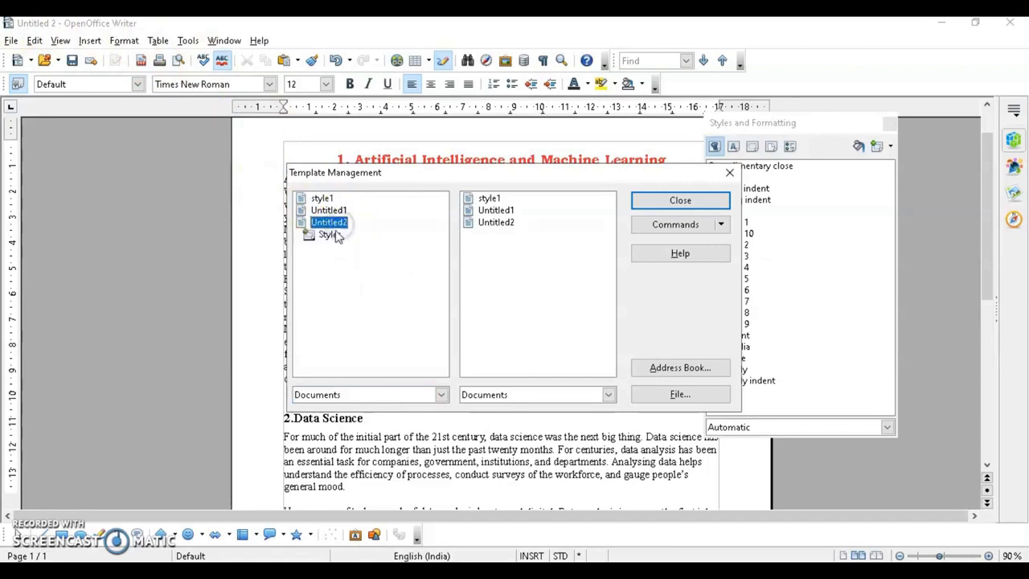
double_click(326, 236)
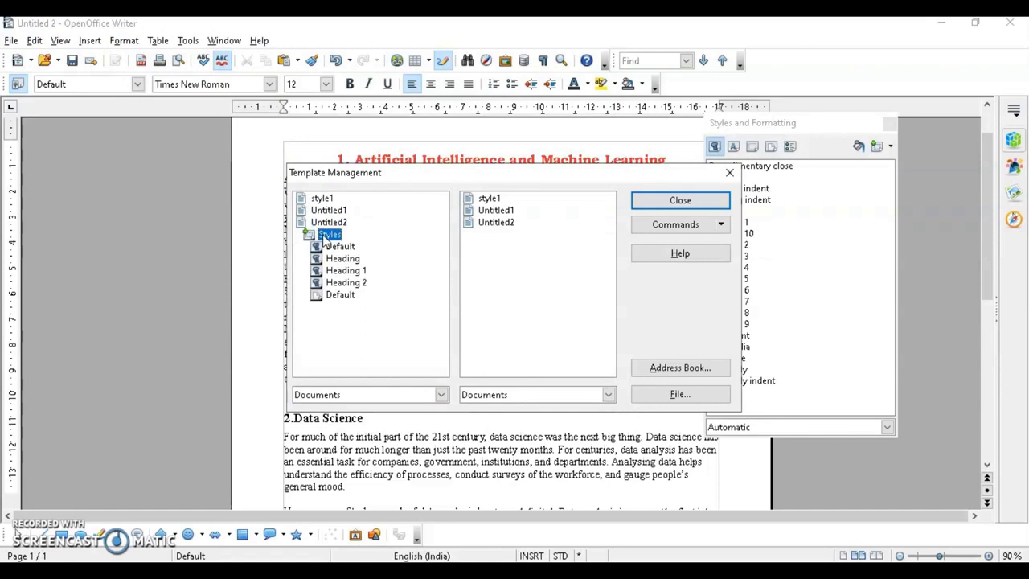
drag(327, 238, 487, 201)
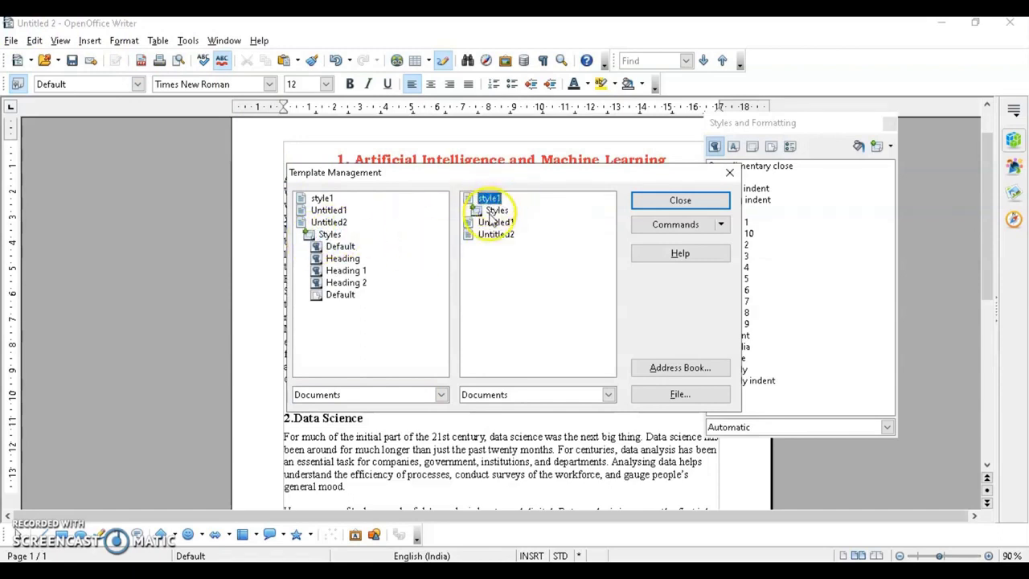
double_click(496, 209)
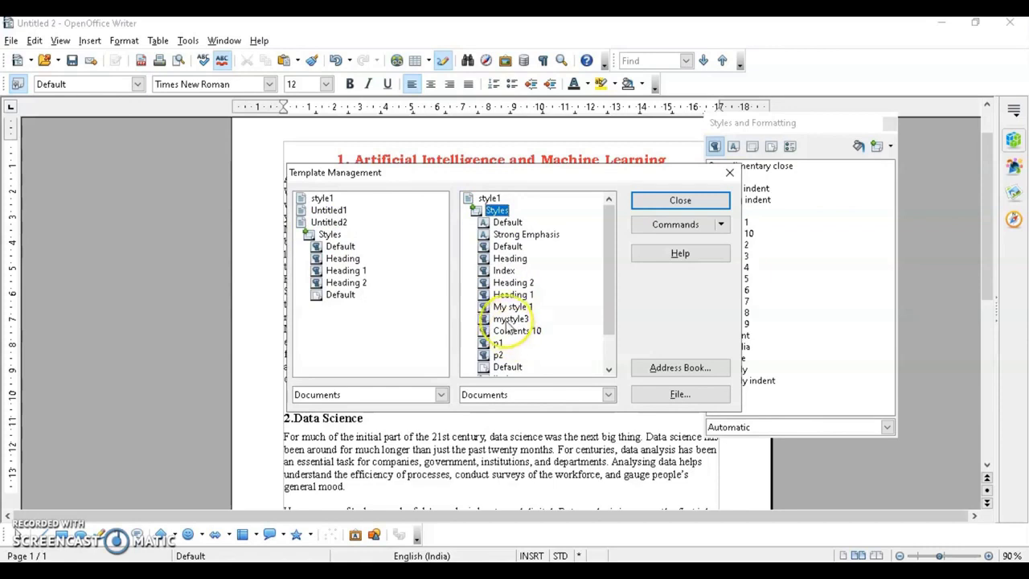
Copy the mystyle3 and p1 styles from style1 into Untitled2's Styles
drag(506, 326, 362, 317)
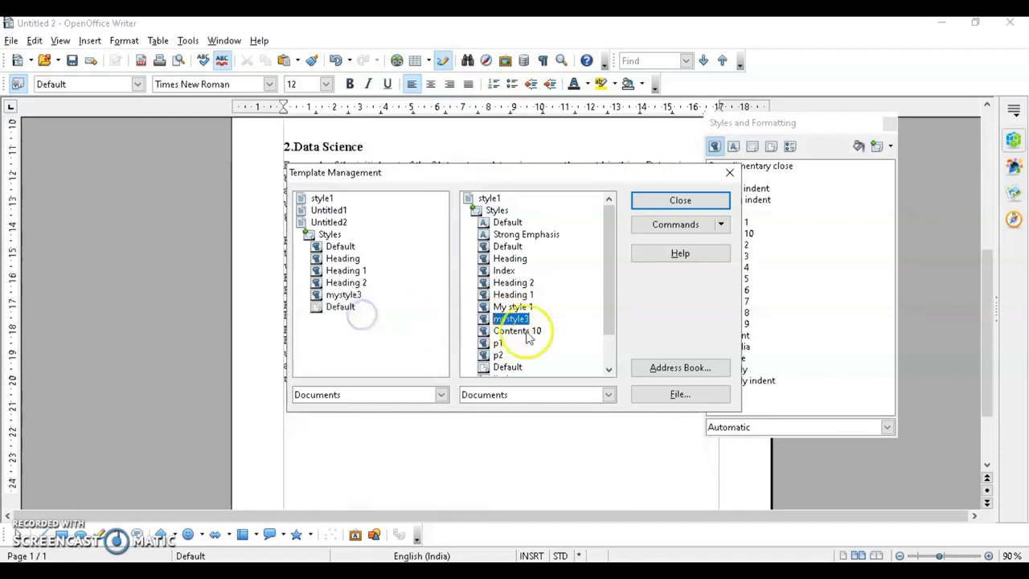
click(496, 343)
drag(496, 346, 367, 330)
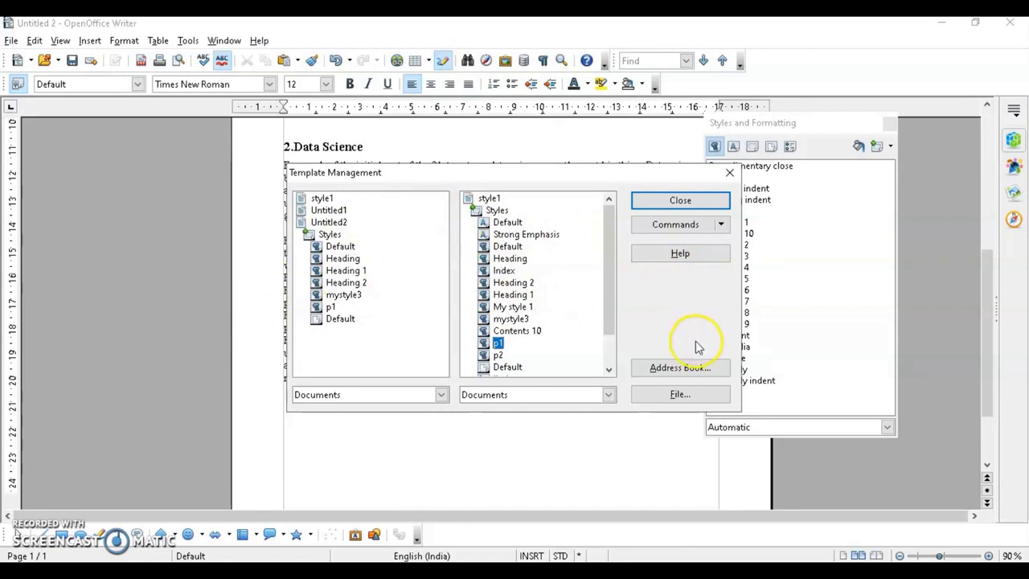
Browse for another document file from the organiser, then cancel without opening anything
drag(610, 253, 614, 297)
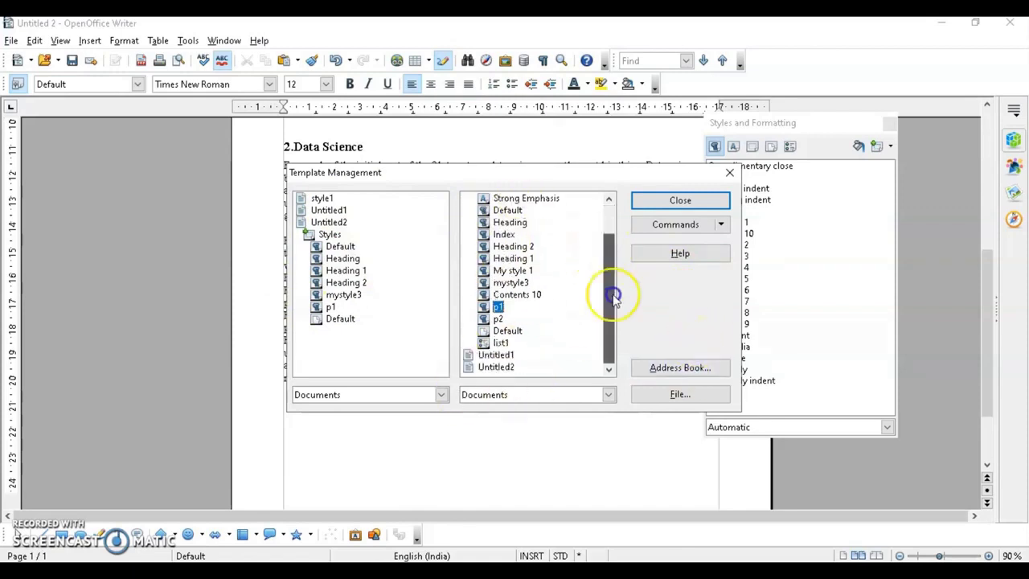
click(690, 396)
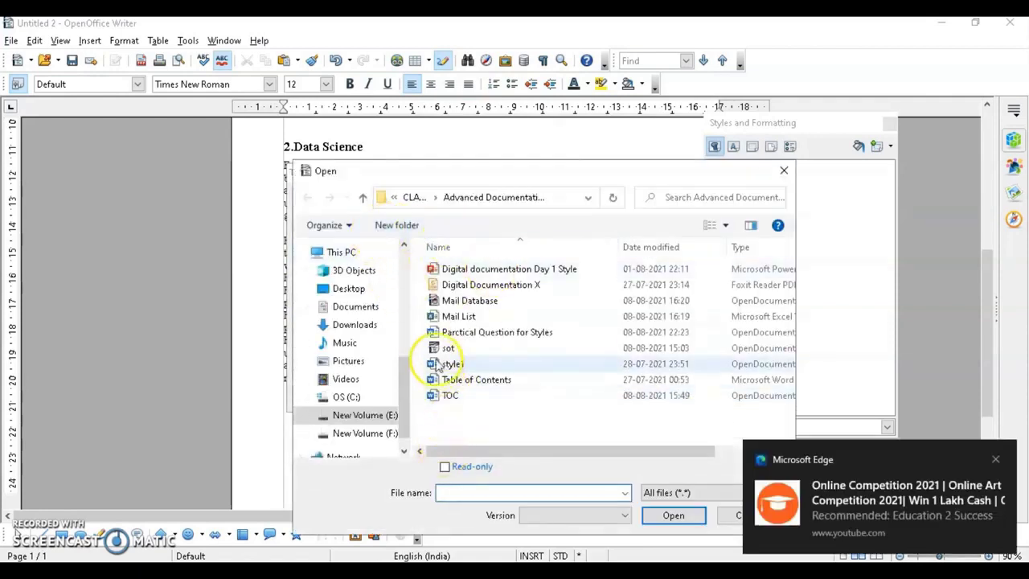
click(746, 519)
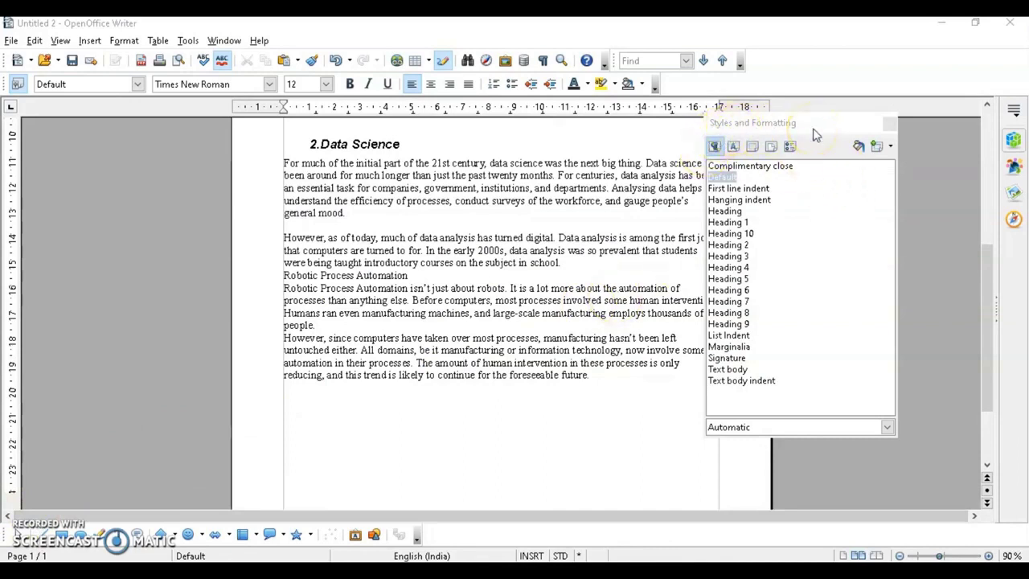
Load Text styles from the Partical Question for Styles file with Overwrite enabled
click(889, 146)
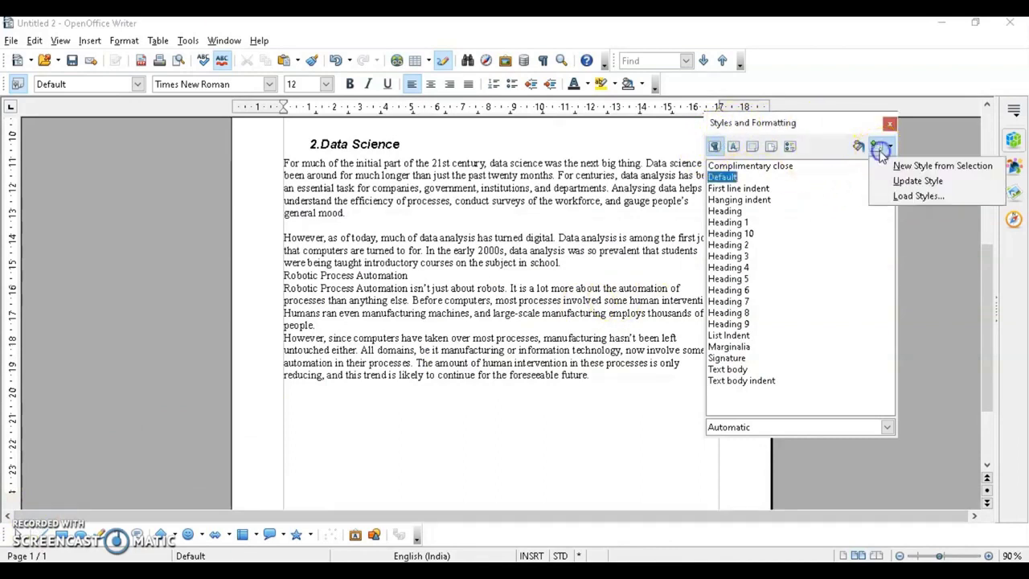
click(889, 203)
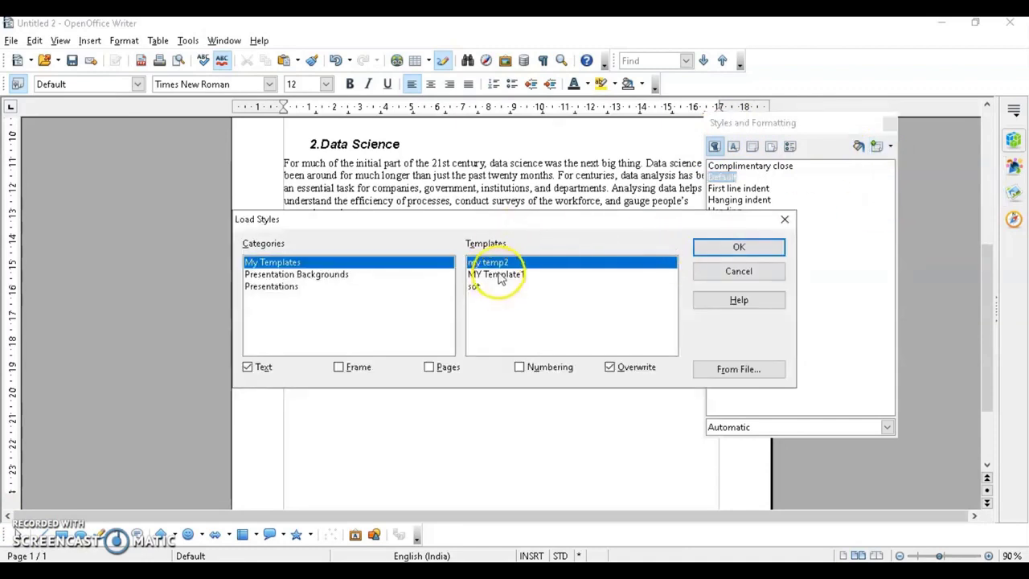
click(286, 265)
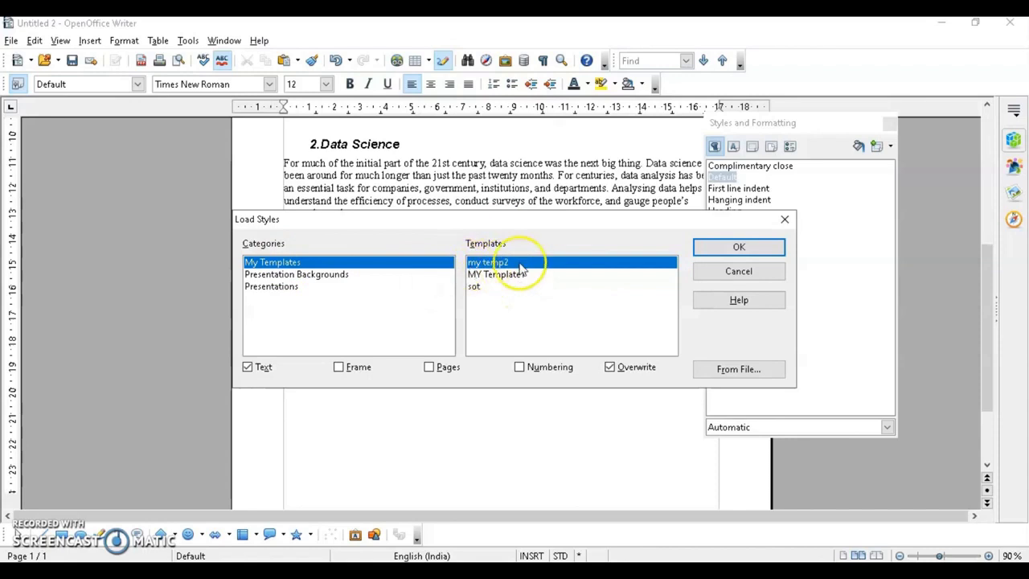
click(727, 374)
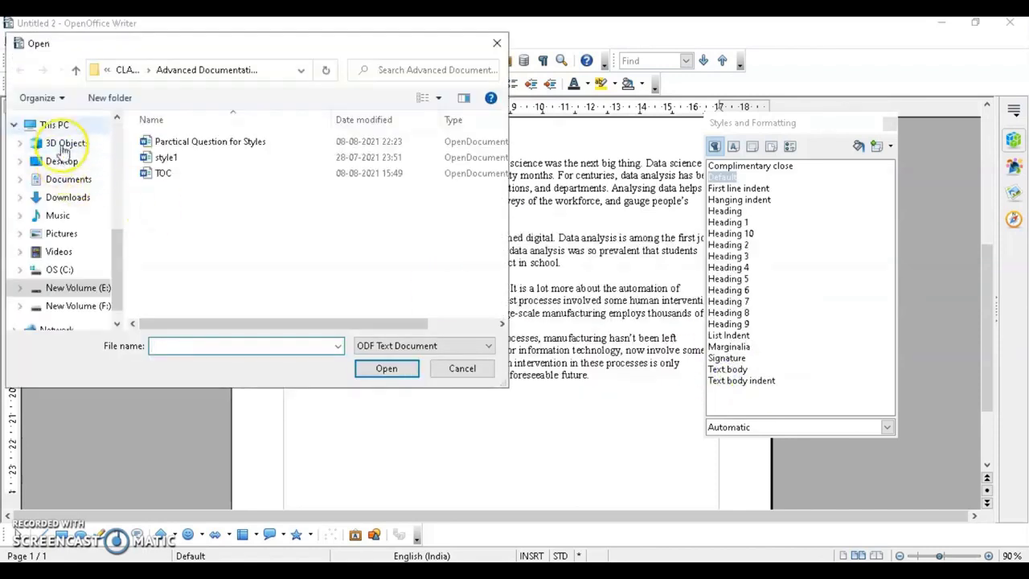
double_click(160, 142)
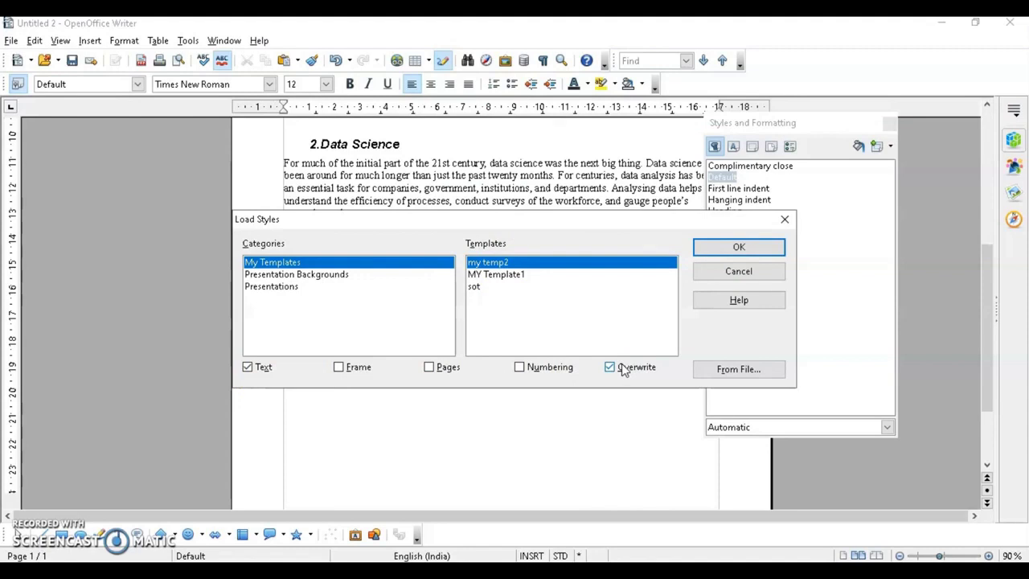
click(737, 250)
scroll(527, 314, up, 5)
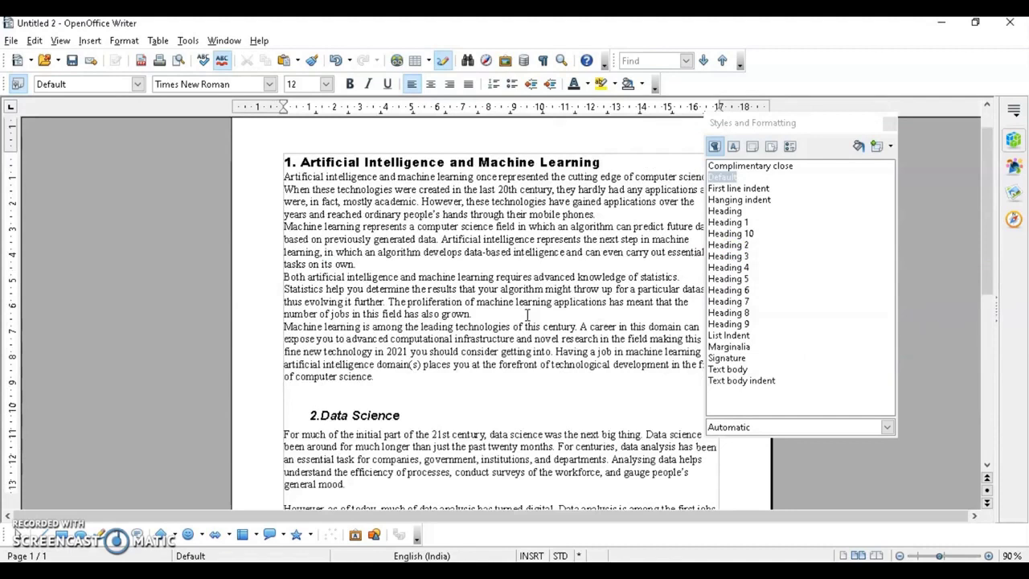